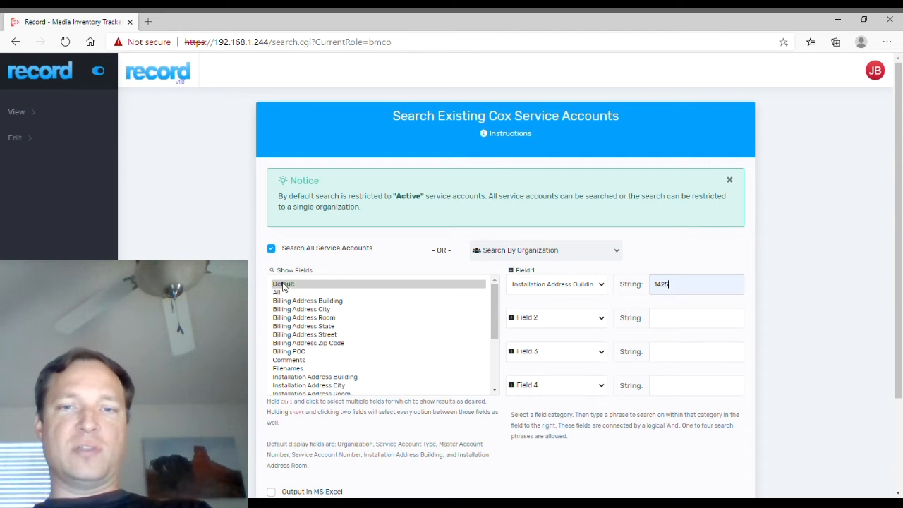
Include service accounts in every state in the building 1425 search.
{"action": "scroll", "coordinate": [451, 389], "scroll_direction": "down", "scroll_amount": 2}
{"action": "scroll", "coordinate": [452, 389], "scroll_direction": "up", "scroll_amount": 2}
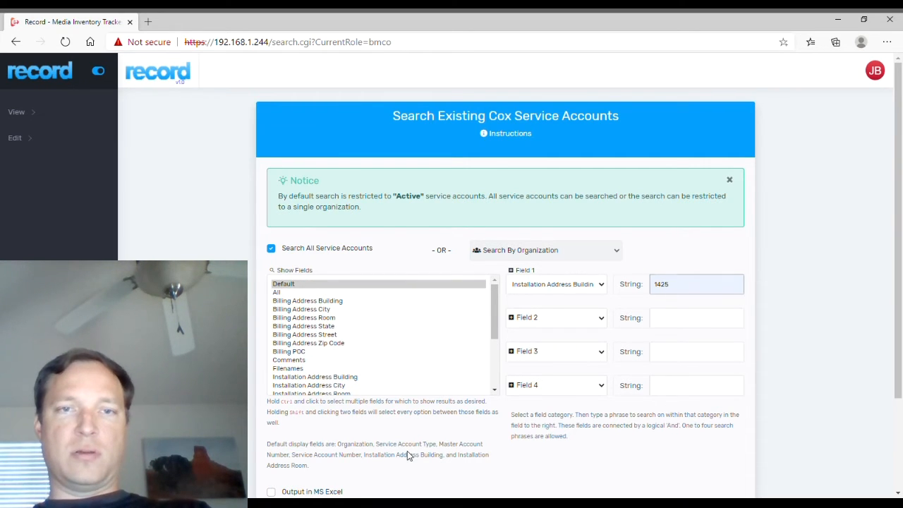
{"action": "scroll", "coordinate": [407, 455], "scroll_direction": "down", "scroll_amount": 2}
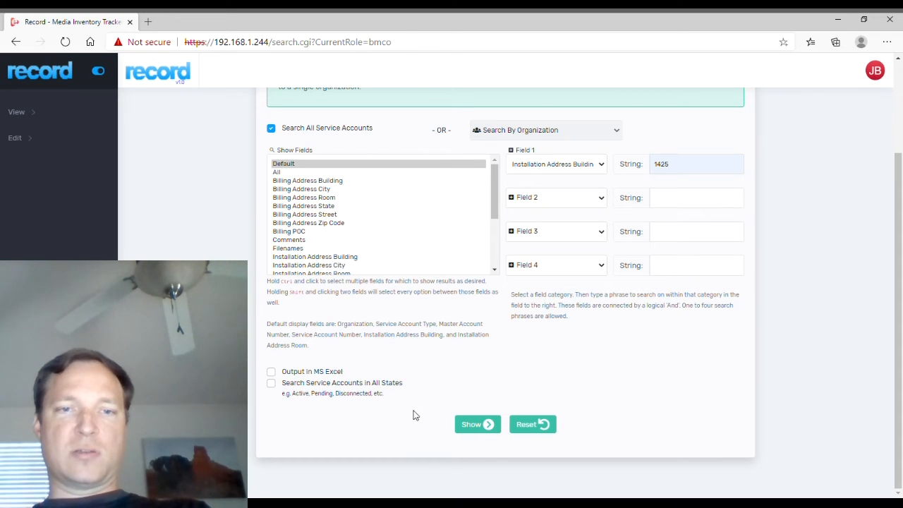
{"action": "left_click", "coordinate": [272, 384]}
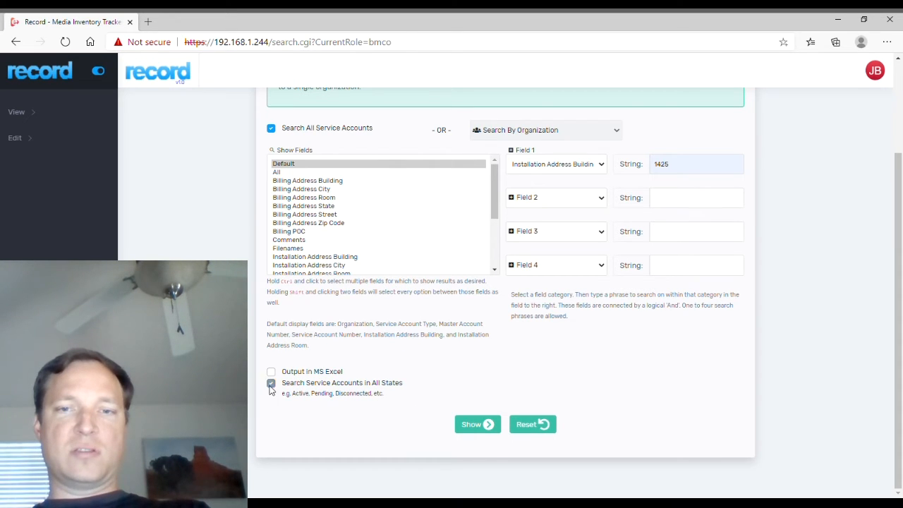
Run the building 1425 search and open the locked 33 FW Internet account's change form.
{"action": "left_click", "coordinate": [482, 430]}
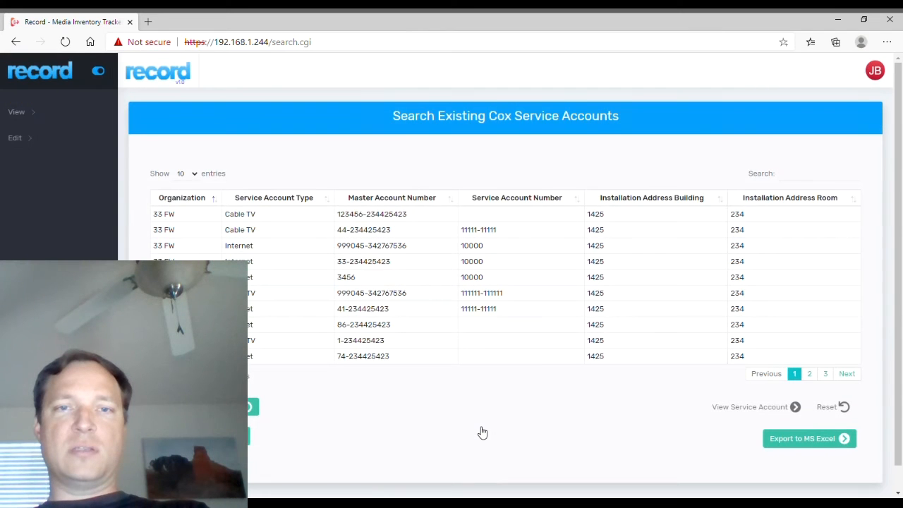
{"action": "left_click", "coordinate": [349, 267]}
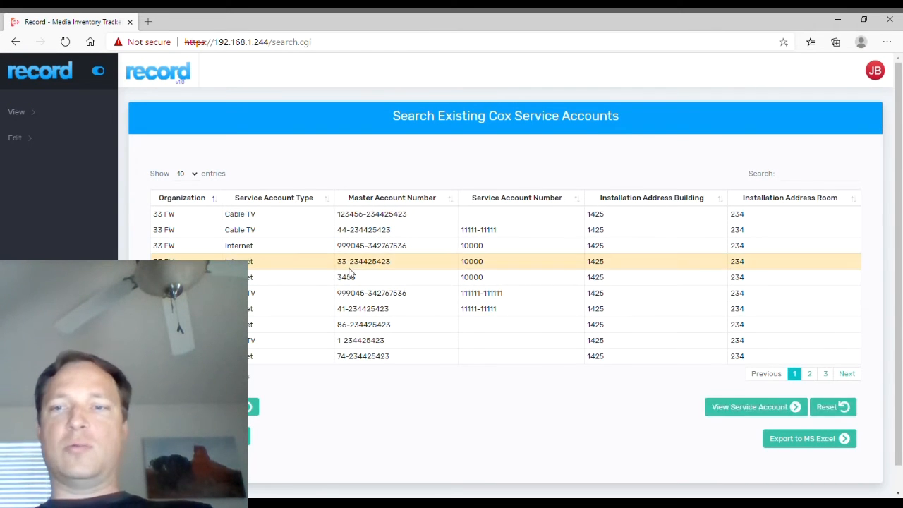
{"action": "left_click", "coordinate": [736, 408]}
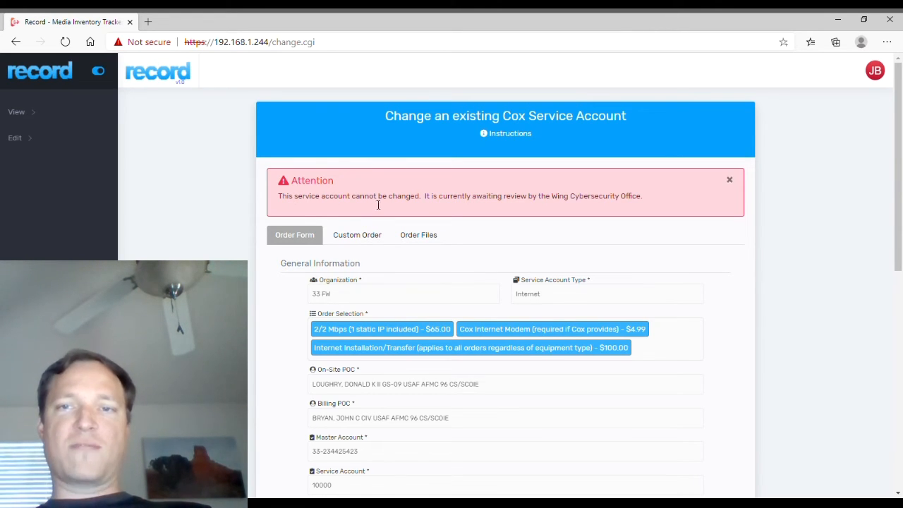
{"action": "scroll", "coordinate": [726, 381], "scroll_direction": "down", "scroll_amount": 3}
{"action": "scroll", "coordinate": [500, 313], "scroll_direction": "down", "scroll_amount": 4}
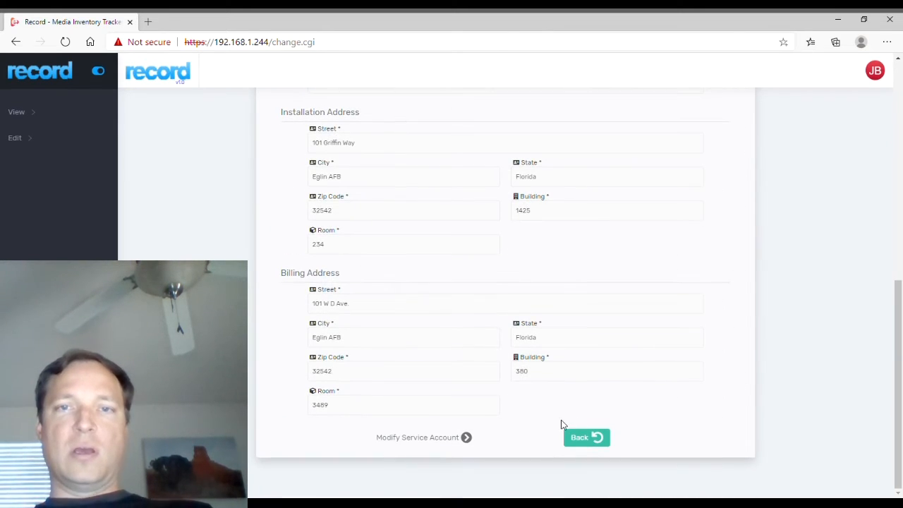
{"action": "scroll", "coordinate": [508, 399], "scroll_direction": "up", "scroll_amount": 7}
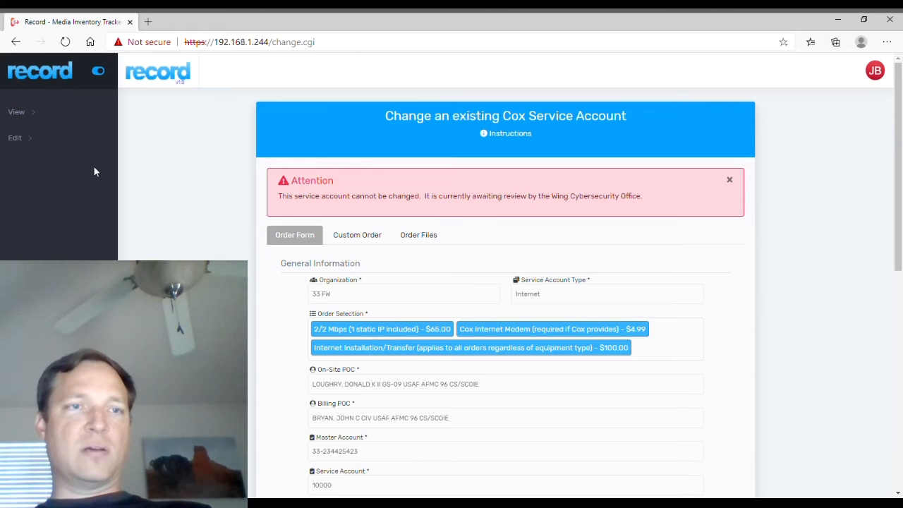
{"action": "left_click", "coordinate": [38, 141]}
Start a new service account request for 84 TES with account type Internet.
{"action": "left_click", "coordinate": [39, 163]}
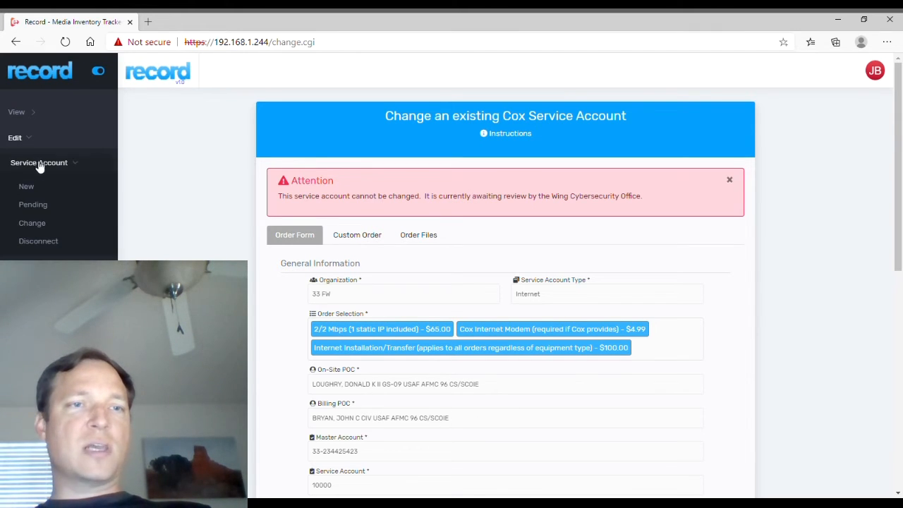
{"action": "left_click", "coordinate": [26, 186]}
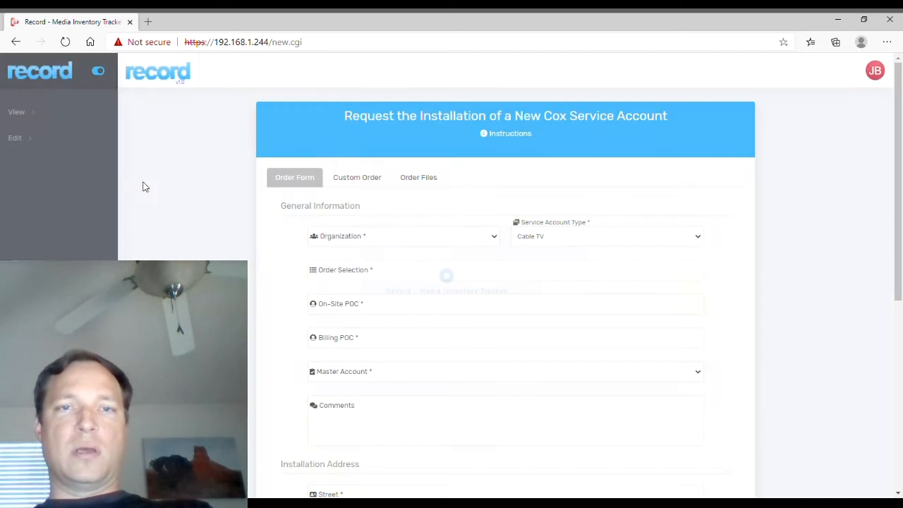
{"action": "left_click", "coordinate": [365, 242]}
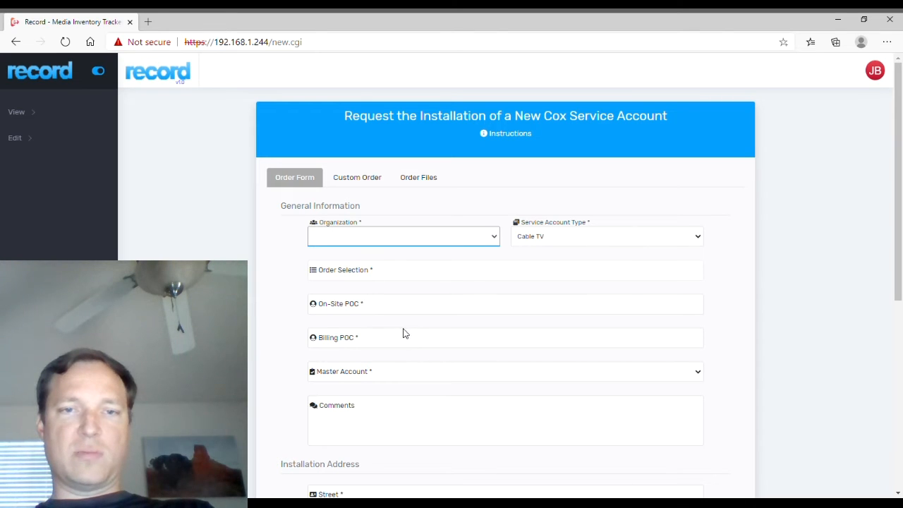
{"action": "left_click", "coordinate": [382, 308]}
{"action": "left_click", "coordinate": [600, 238]}
{"action": "left_click", "coordinate": [576, 273]}
Order the 25/5 Mbps plan, Cox Internet Modem and Internet Installation/Transfer fee.
{"action": "left_click", "coordinate": [455, 277]}
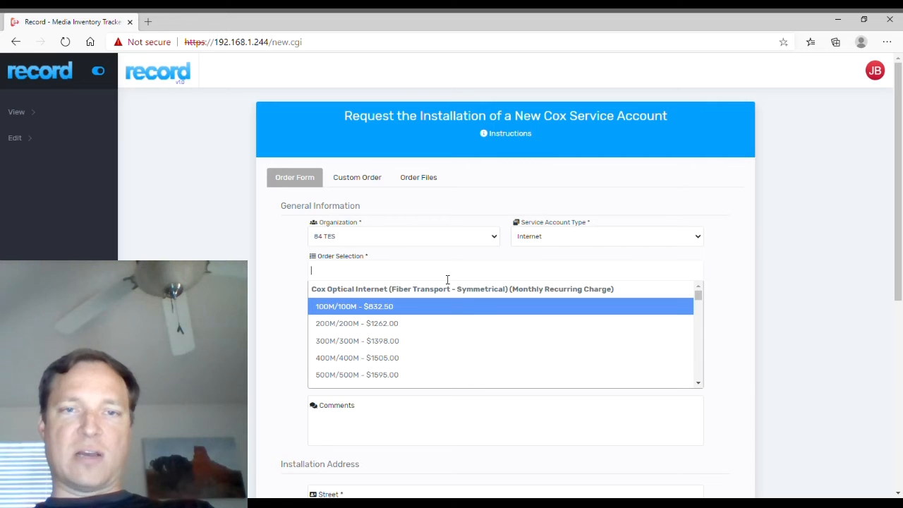
{"action": "scroll", "coordinate": [623, 325], "scroll_direction": "down", "scroll_amount": 3}
{"action": "scroll", "coordinate": [624, 338], "scroll_direction": "down", "scroll_amount": 5}
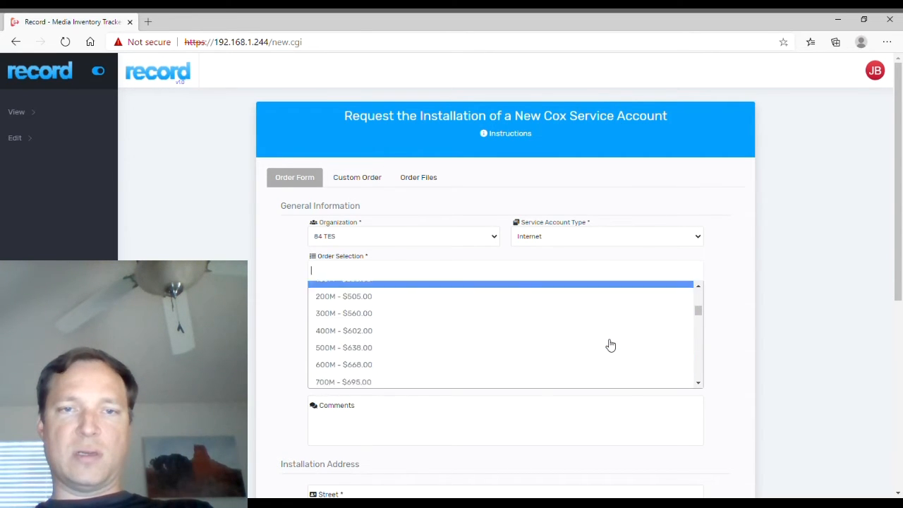
{"action": "scroll", "coordinate": [610, 345], "scroll_direction": "down", "scroll_amount": 5}
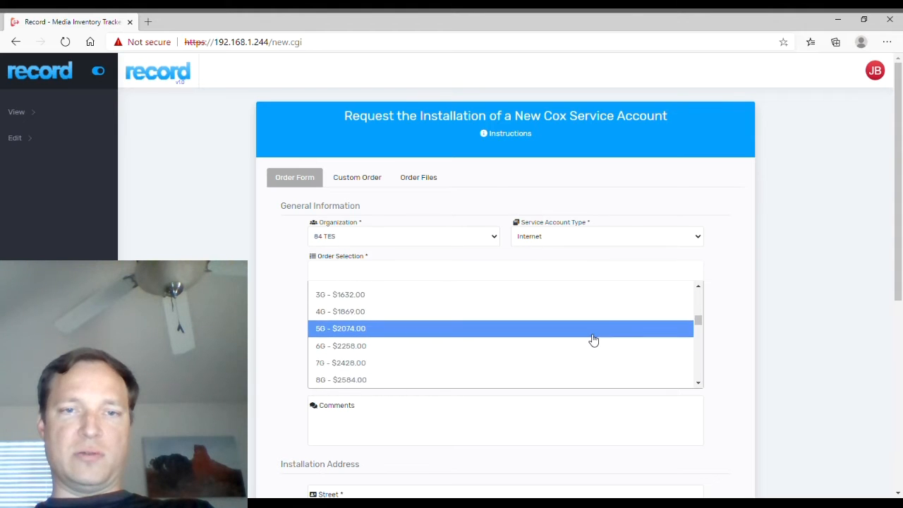
{"action": "scroll", "coordinate": [564, 335], "scroll_direction": "down", "scroll_amount": 5}
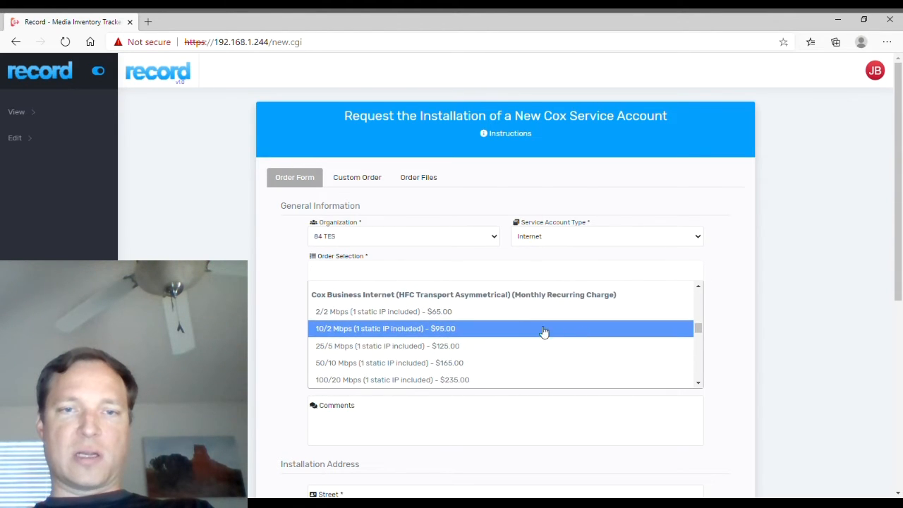
{"action": "left_click", "coordinate": [459, 346]}
{"action": "left_click", "coordinate": [534, 274]}
{"action": "scroll", "coordinate": [537, 343], "scroll_direction": "down", "scroll_amount": 1}
{"action": "scroll", "coordinate": [536, 343], "scroll_direction": "down", "scroll_amount": 3}
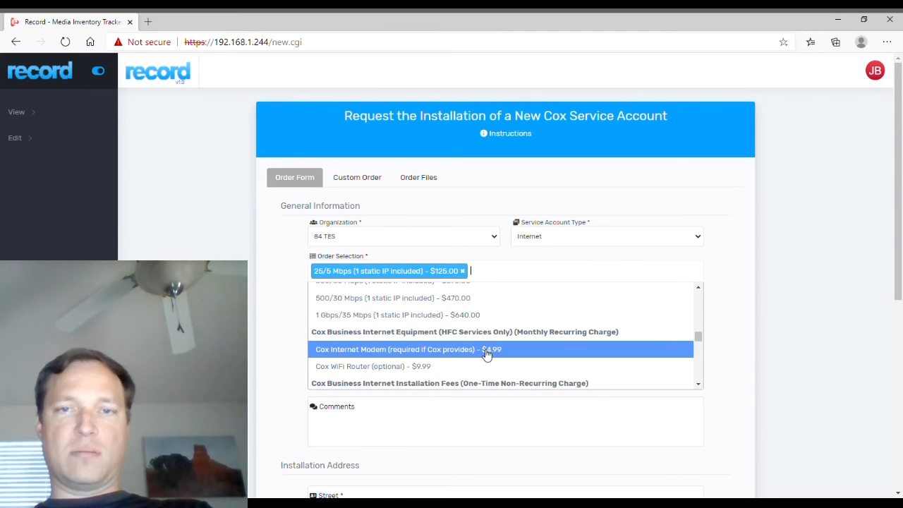
{"action": "left_click", "coordinate": [486, 351]}
{"action": "left_click", "coordinate": [684, 281]}
{"action": "scroll", "coordinate": [585, 363], "scroll_direction": "down", "scroll_amount": 5}
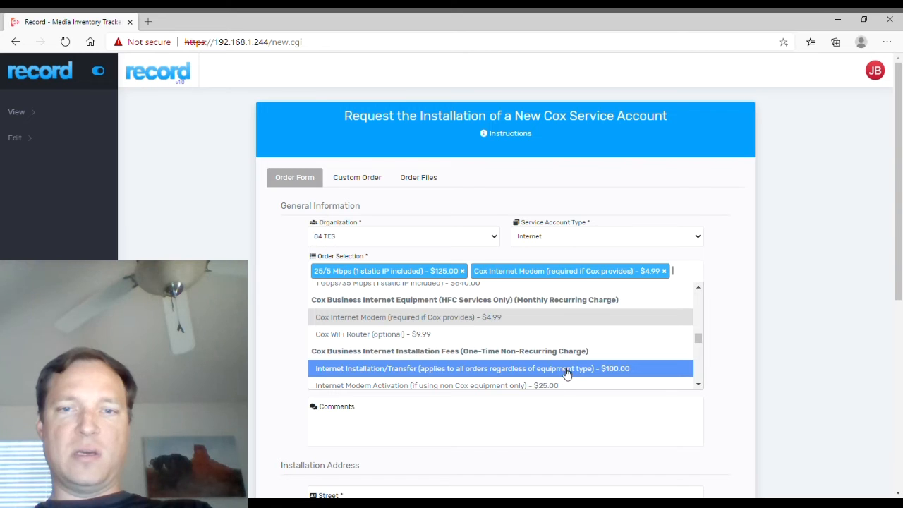
{"action": "left_click", "coordinate": [565, 370]}
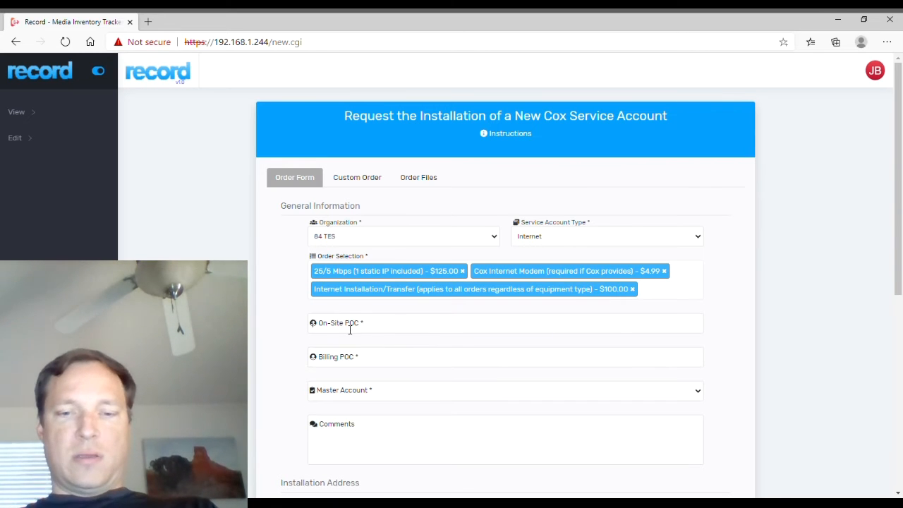
Set the on-site and billing points of contact by searching each person's surname.
{"action": "left_click", "coordinate": [349, 329]}
{"action": "type", "text": "Bryan"}
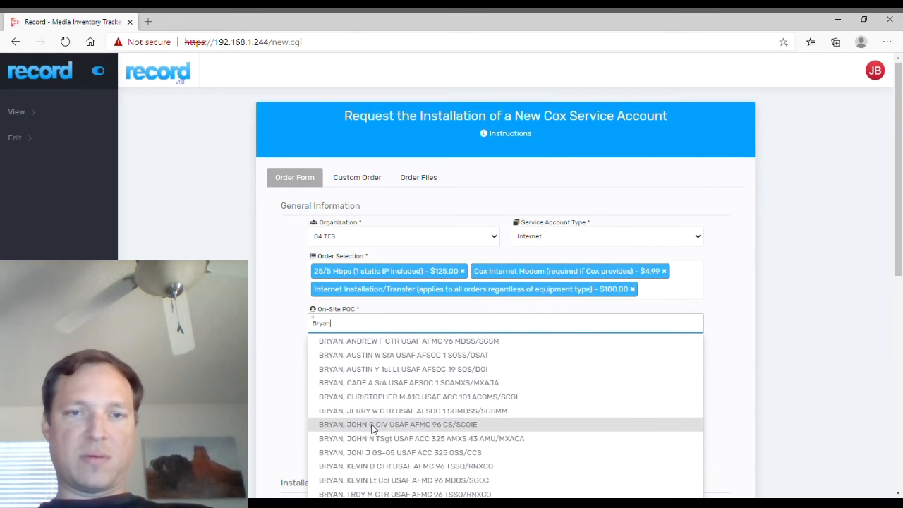
{"action": "left_click", "coordinate": [373, 426]}
{"action": "left_click", "coordinate": [356, 360]}
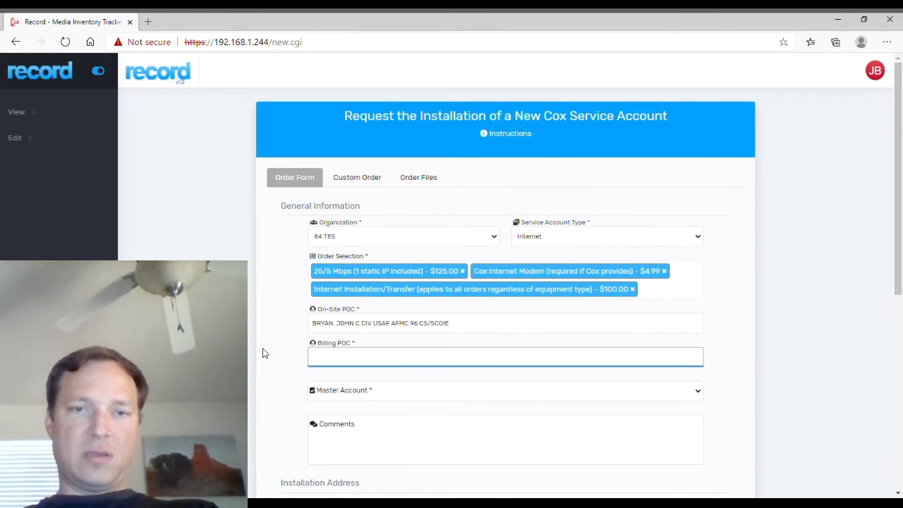
{"action": "type", "text": "K"}
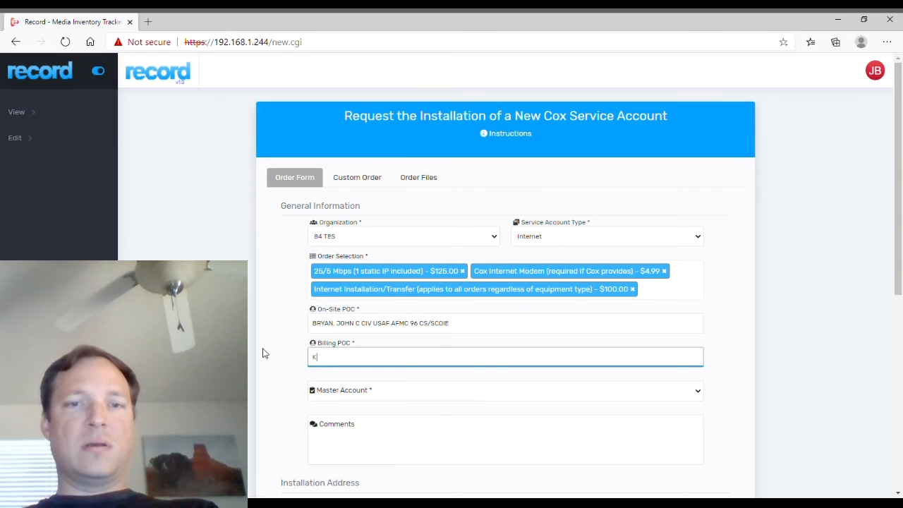
{"action": "type", "text": "aiser"}
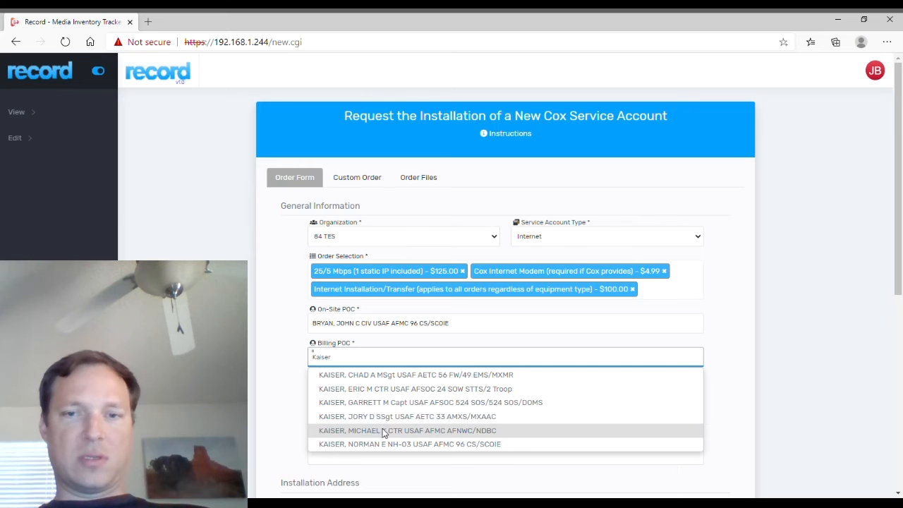
{"action": "scroll", "coordinate": [385, 419], "scroll_direction": "down", "scroll_amount": 1}
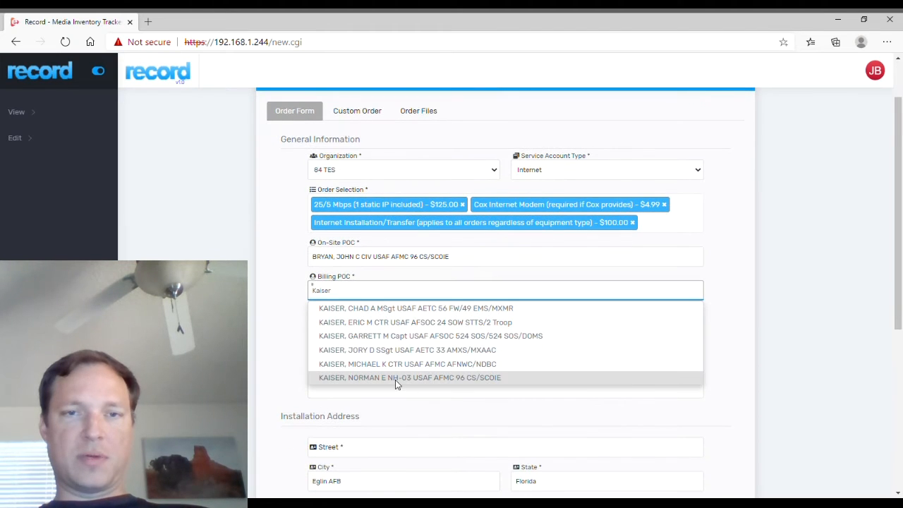
{"action": "left_click", "coordinate": [395, 381]}
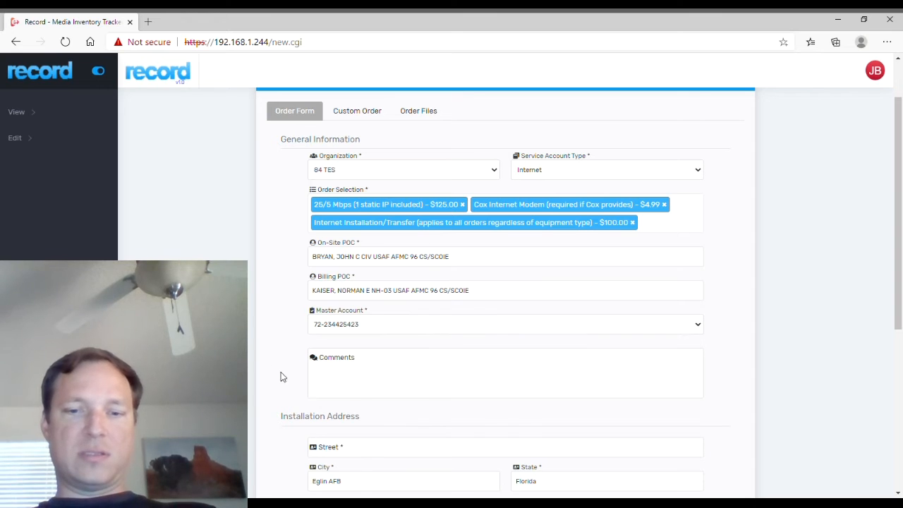
Add the comment 'Comment Here!' to the order.
{"action": "left_click", "coordinate": [358, 390]}
{"action": "type", "text": "Co"}
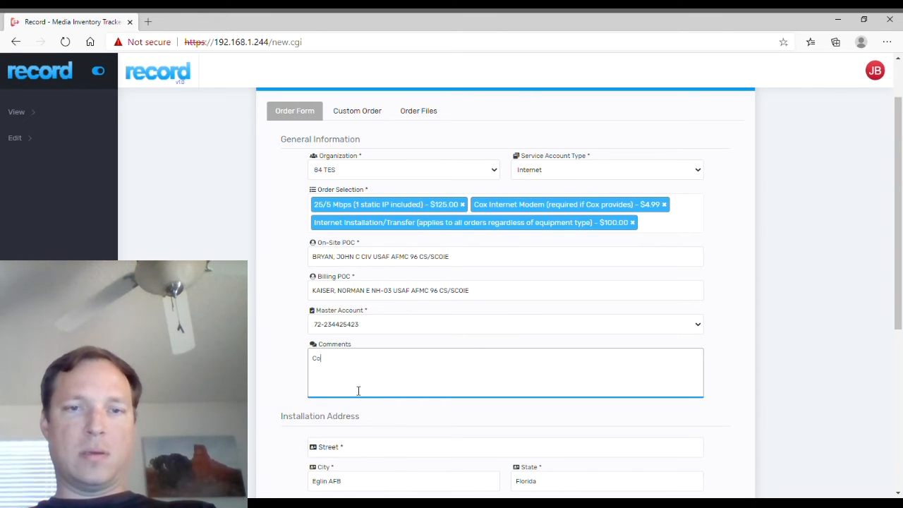
{"action": "type", "text": "mment Here!"}
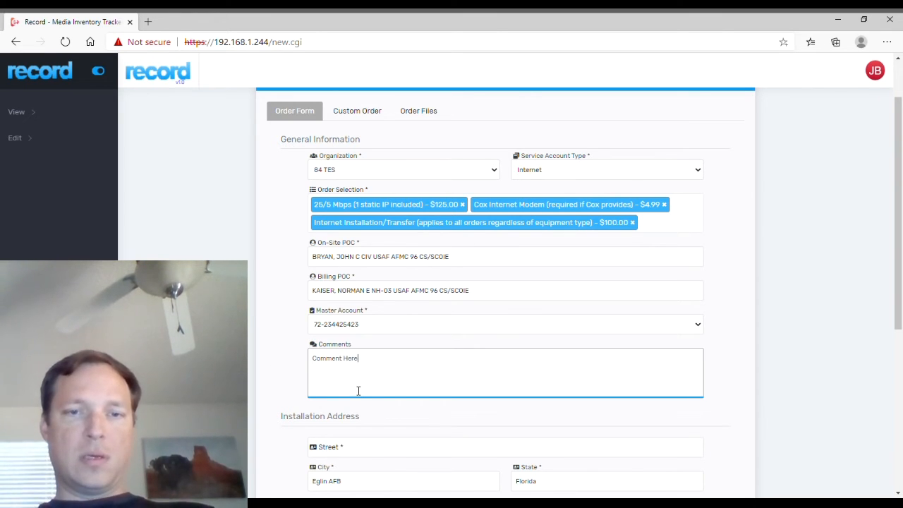
{"action": "left_click", "coordinate": [282, 380]}
{"action": "scroll", "coordinate": [284, 360], "scroll_direction": "down", "scroll_amount": 4}
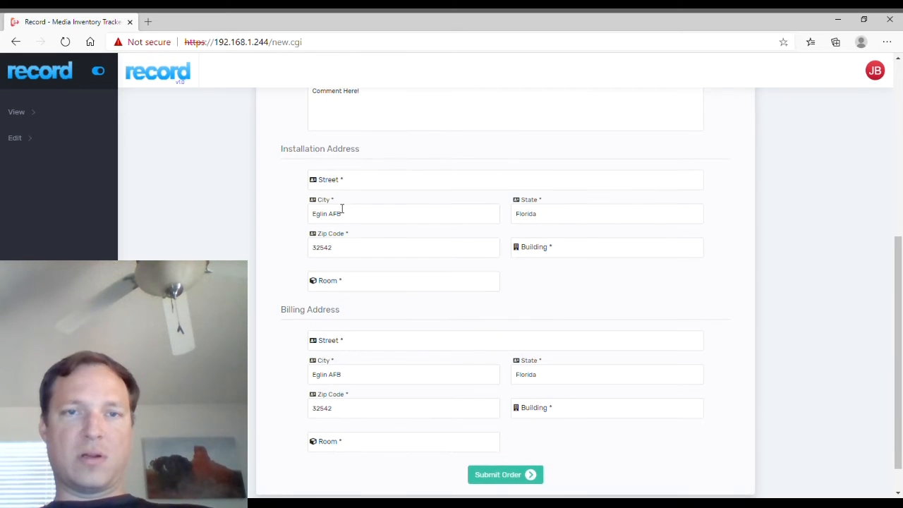
Enter the installation street address, building 9999 and room 132.
{"action": "left_click", "coordinate": [352, 185]}
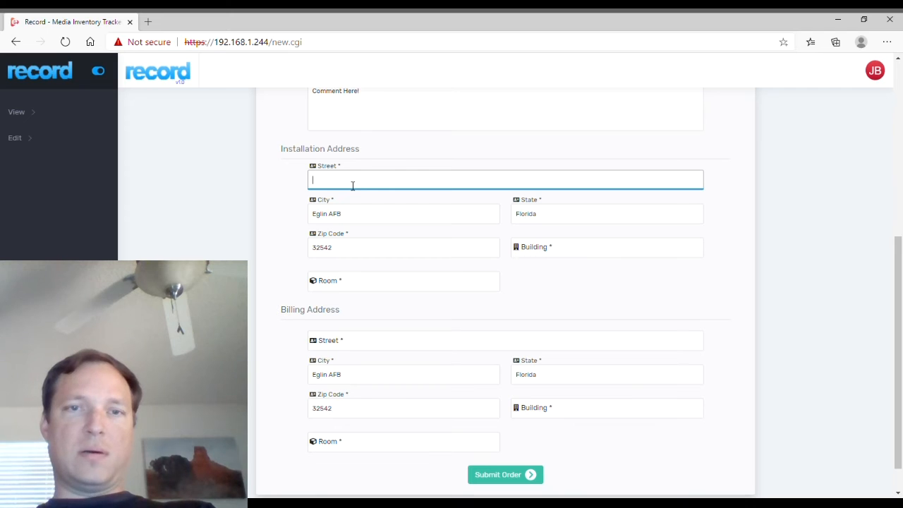
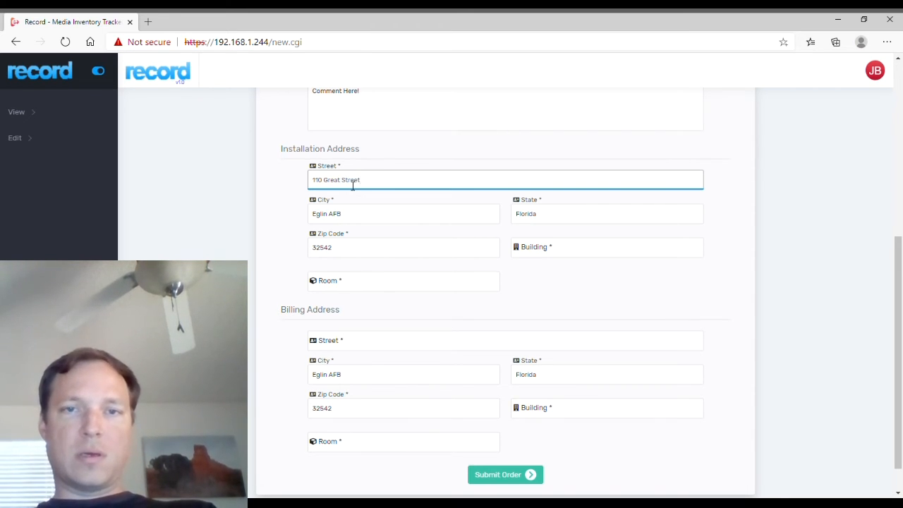
{"action": "left_click", "coordinate": [563, 218]}
{"action": "left_click", "coordinate": [546, 250]}
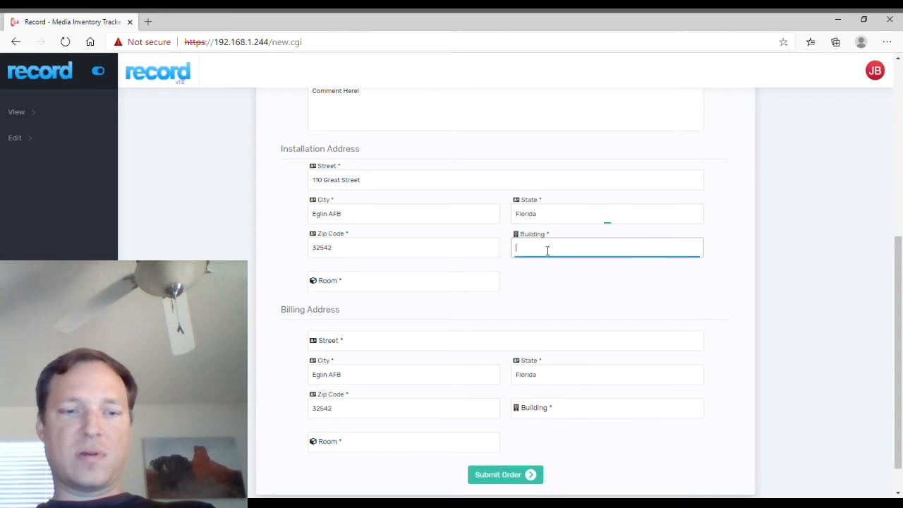
{"action": "type", "text": "9999"}
{"action": "left_click", "coordinate": [374, 292]}
{"action": "type", "text": "132"}
Enter the billing street address, building 44 and room 343.
{"action": "left_click", "coordinate": [345, 347]}
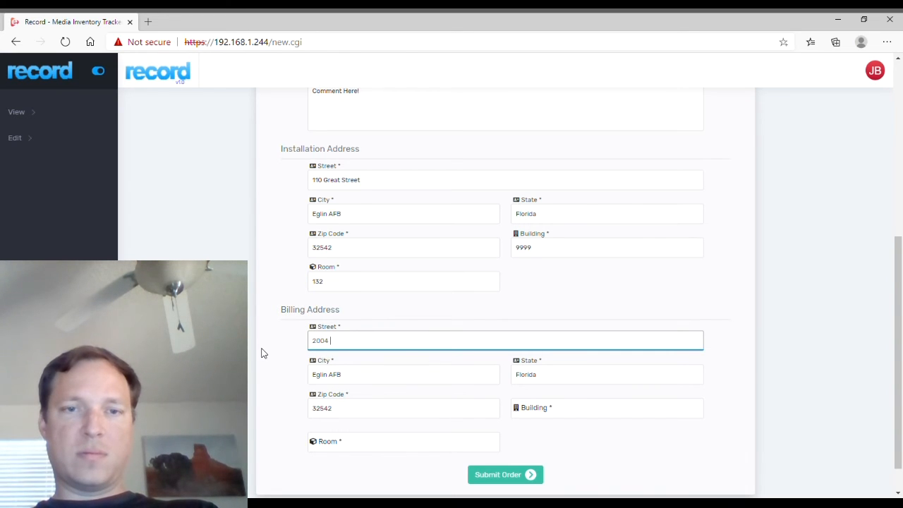
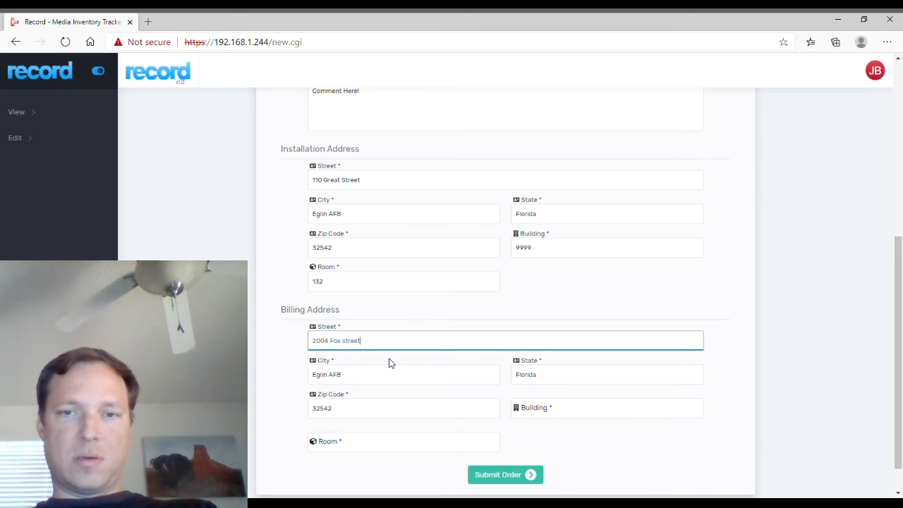
{"action": "left_click", "coordinate": [550, 414]}
{"action": "type", "text": "44"}
{"action": "left_click", "coordinate": [406, 441]}
{"action": "type", "text": "343"}
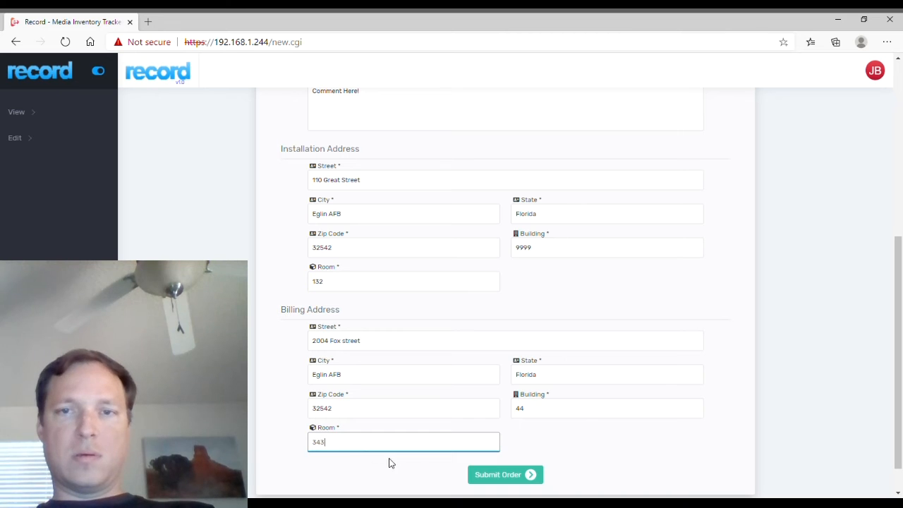
{"action": "left_click", "coordinate": [790, 442]}
{"action": "scroll", "coordinate": [785, 437], "scroll_direction": "up", "scroll_amount": 5}
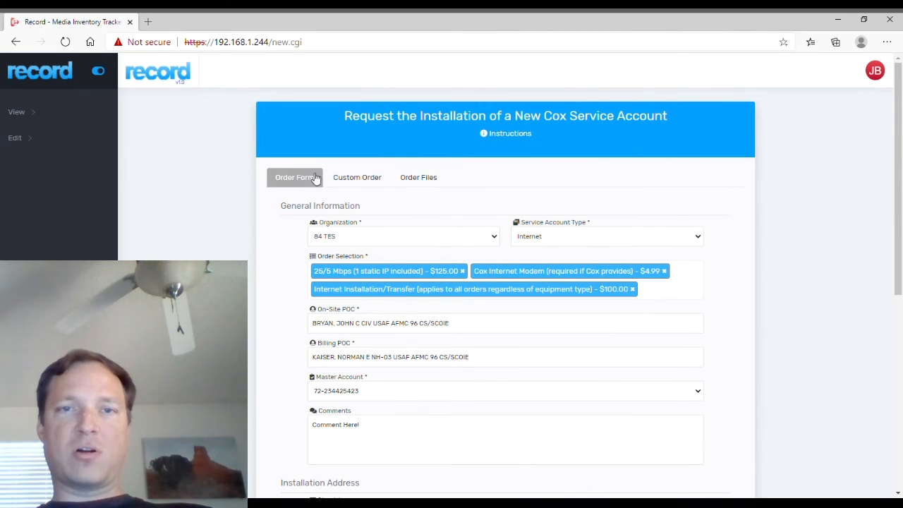
Add custom line item Item4 with quantity 4 at 244.00 monthly recurring.
{"action": "left_click", "coordinate": [365, 182]}
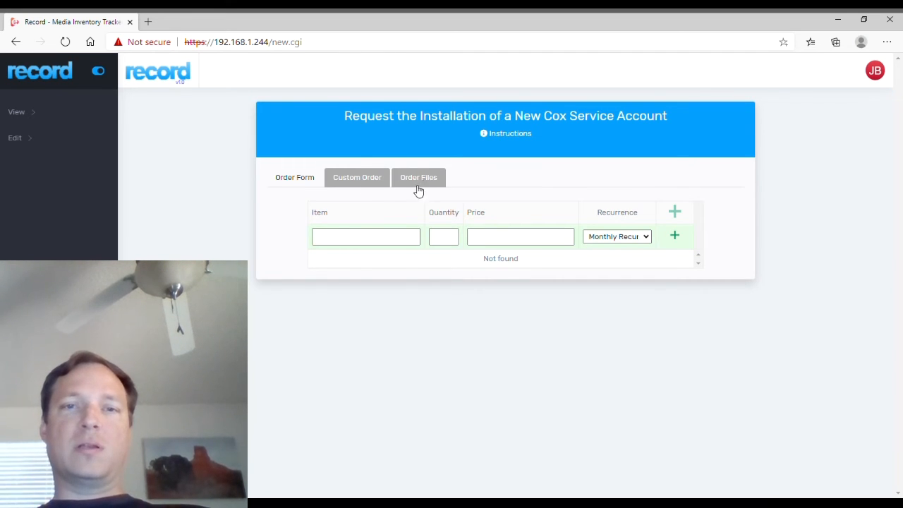
{"action": "left_click", "coordinate": [368, 243]}
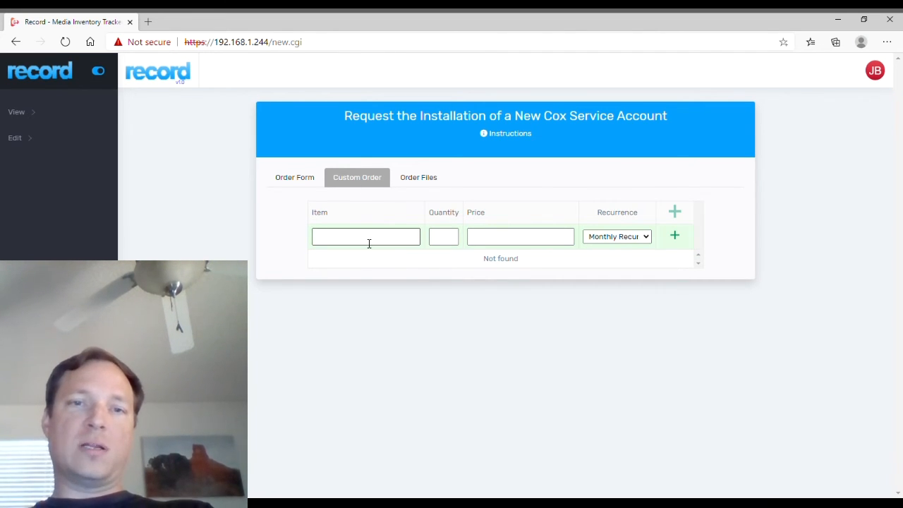
{"action": "type", "text": "Item4"}
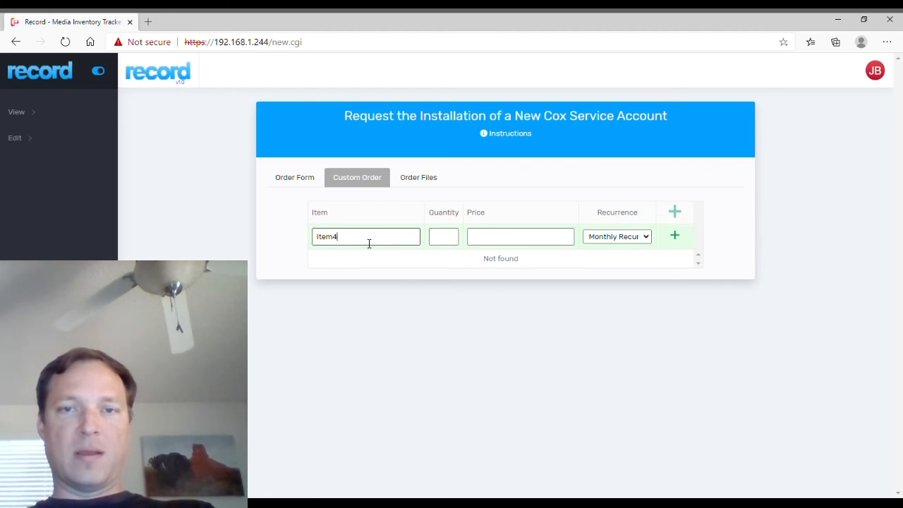
{"action": "key", "text": "Tab"}
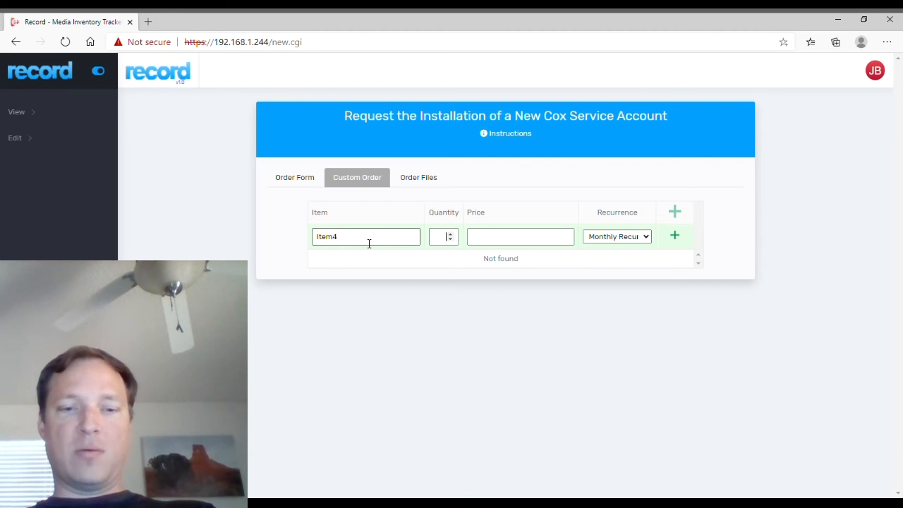
{"action": "type", "text": "4"}
{"action": "key", "text": "Tab"}
{"action": "type", "text": "244.00"}
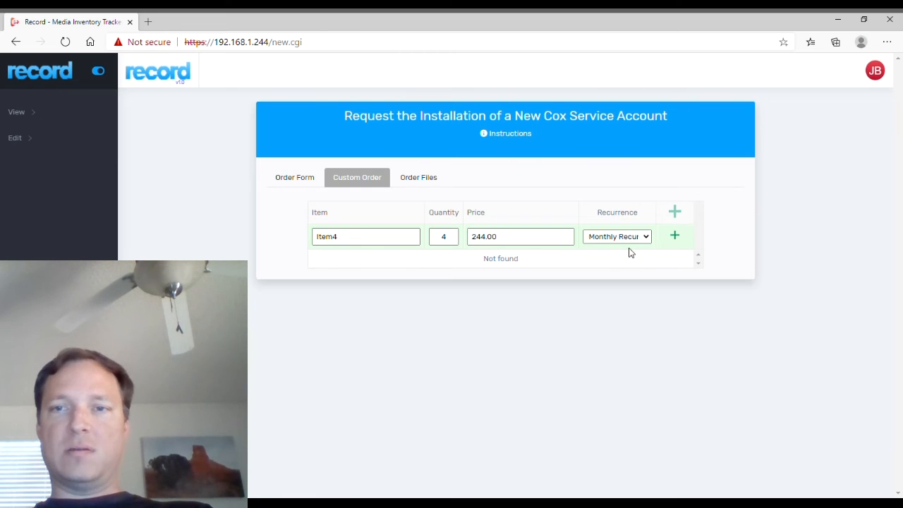
{"action": "left_click", "coordinate": [674, 240]}
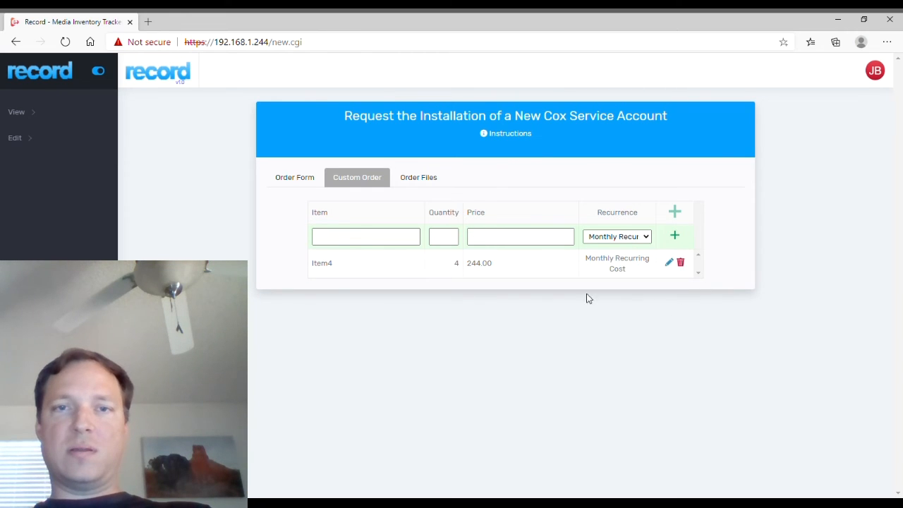
{"action": "left_click", "coordinate": [337, 275]}
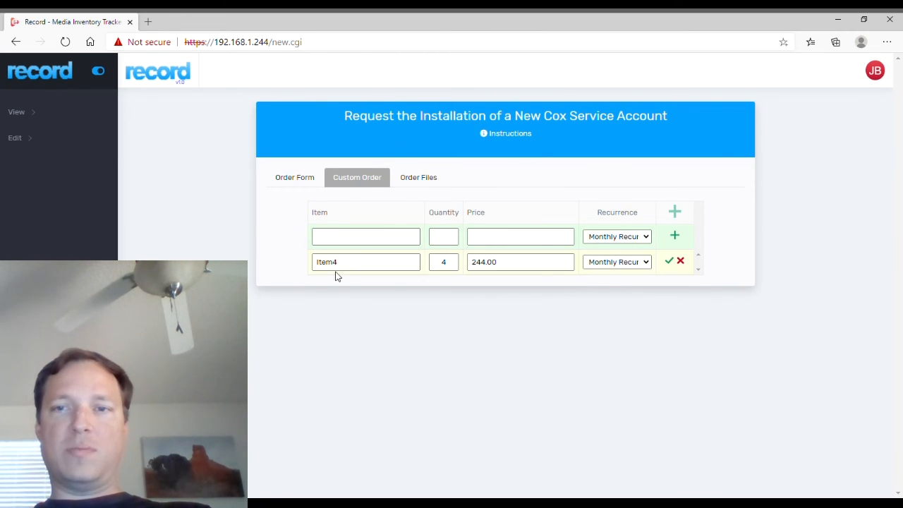
{"action": "left_click", "coordinate": [670, 261]}
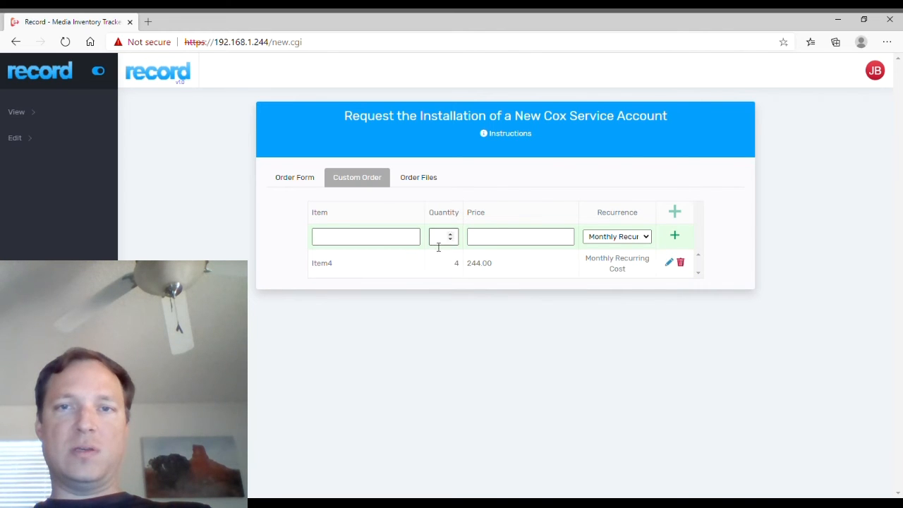
Check the Order Files area, then submit the order from the Order Form.
{"action": "left_click", "coordinate": [418, 183]}
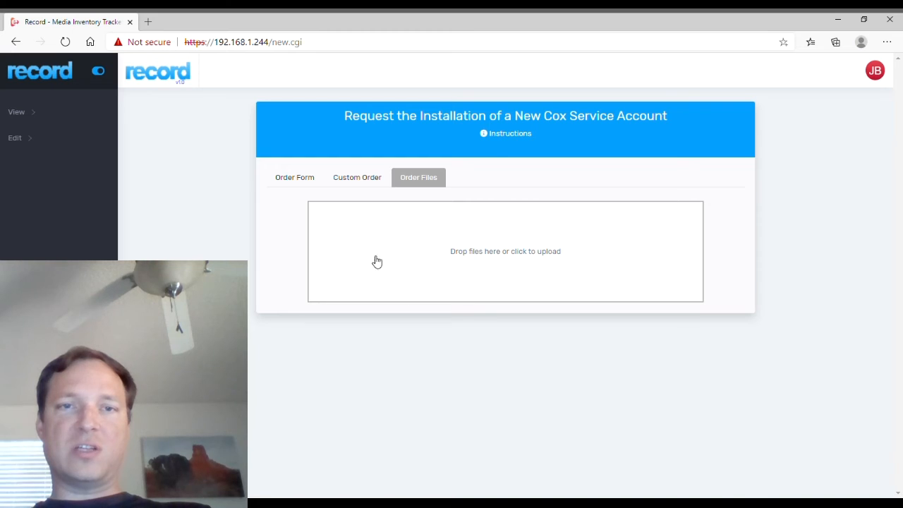
{"action": "left_click", "coordinate": [295, 180]}
{"action": "scroll", "coordinate": [512, 393], "scroll_direction": "down", "scroll_amount": 5}
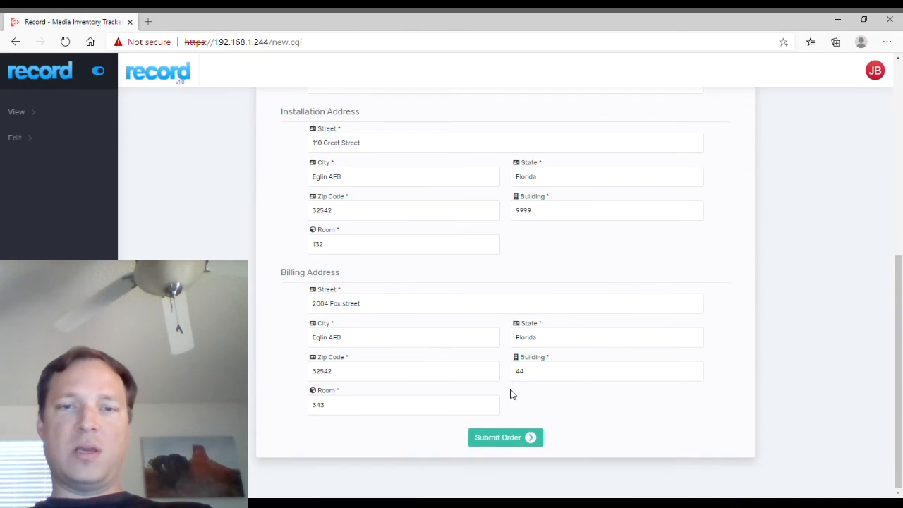
{"action": "left_click", "coordinate": [507, 439]}
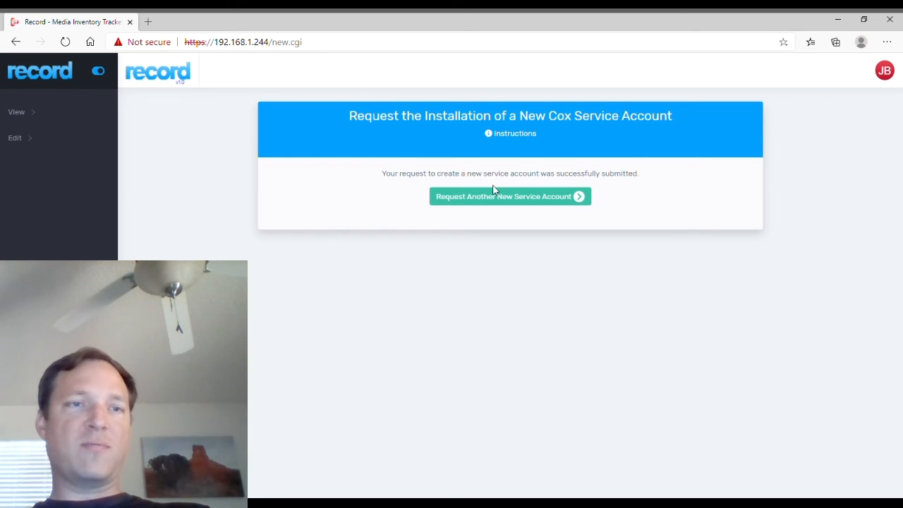
{"action": "left_click", "coordinate": [28, 138]}
Select the listed pending master account and open it for review.
{"action": "left_click", "coordinate": [53, 164]}
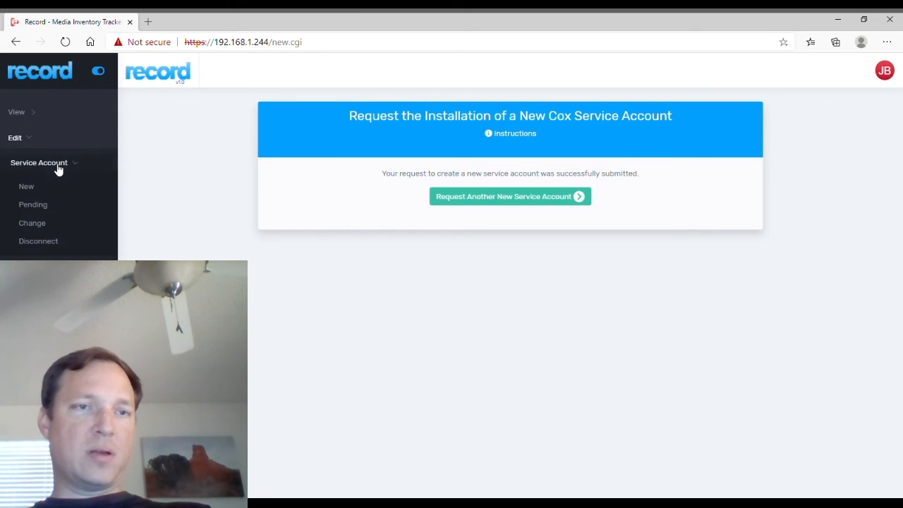
{"action": "left_click", "coordinate": [41, 205]}
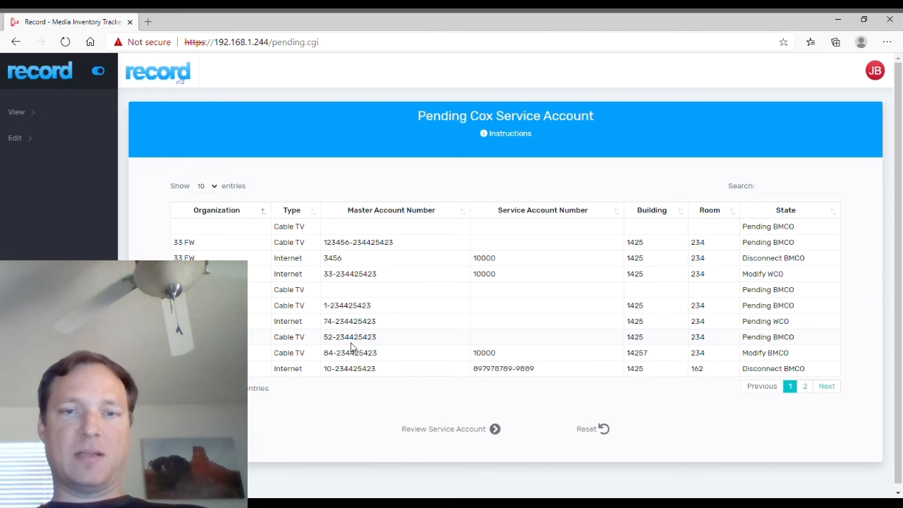
{"action": "left_click", "coordinate": [365, 374]}
{"action": "left_click", "coordinate": [473, 432]}
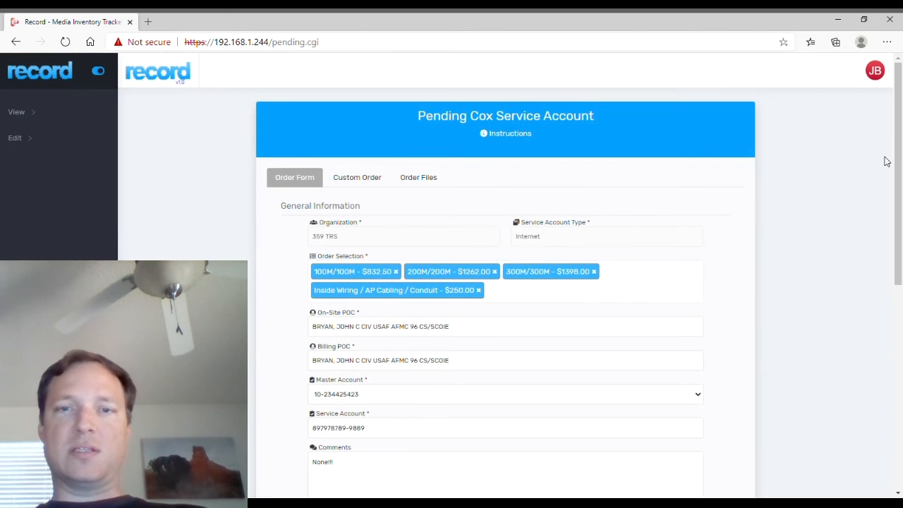
Browse the pending 359 TRS order's files, custom items and main form.
{"action": "mouse_move", "coordinate": [897, 162]}
{"action": "left_mouse_down"}
{"action": "mouse_move", "coordinate": [899, 374]}
{"action": "mouse_move", "coordinate": [900, 125]}
{"action": "mouse_move", "coordinate": [899, 196]}
{"action": "mouse_move", "coordinate": [900, 154]}
{"action": "left_mouse_up"}
{"action": "left_click", "coordinate": [432, 154]}
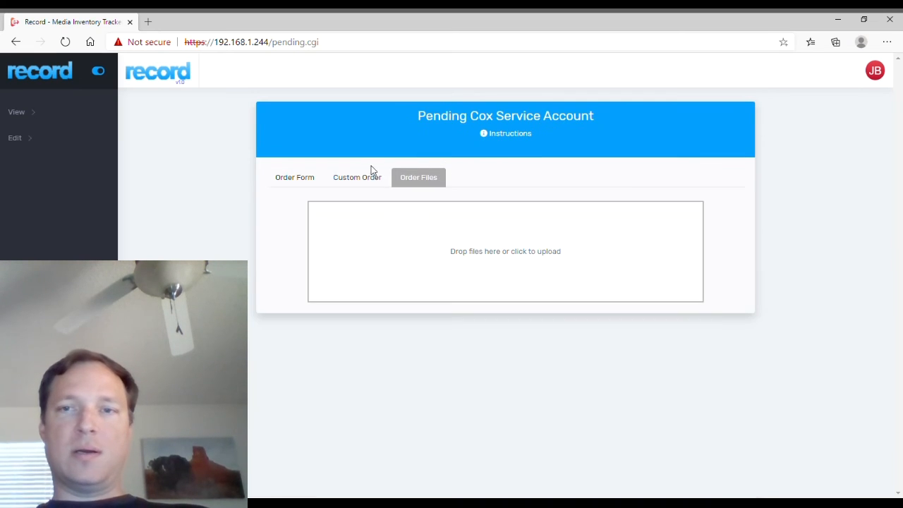
{"action": "left_click", "coordinate": [372, 172]}
{"action": "left_click", "coordinate": [295, 177]}
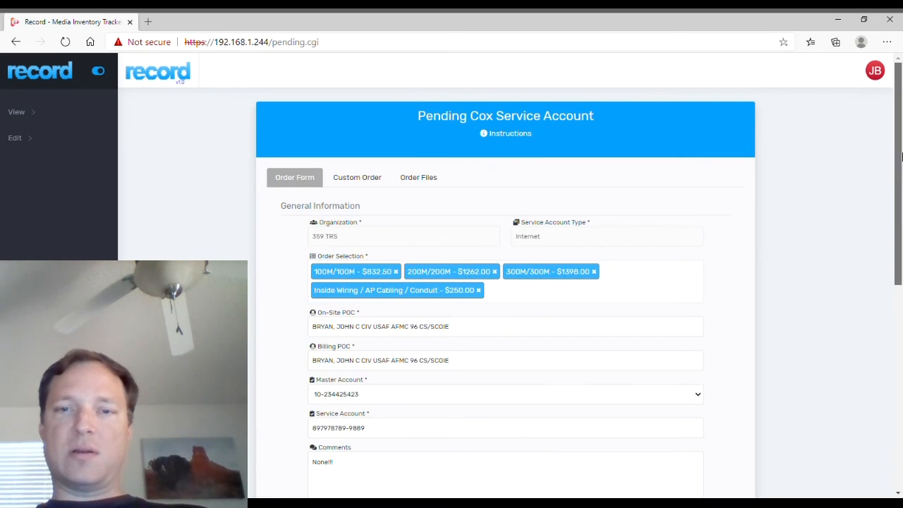
{"action": "left_click_drag", "start_coordinate": [901, 156], "coordinate": [901, 359]}
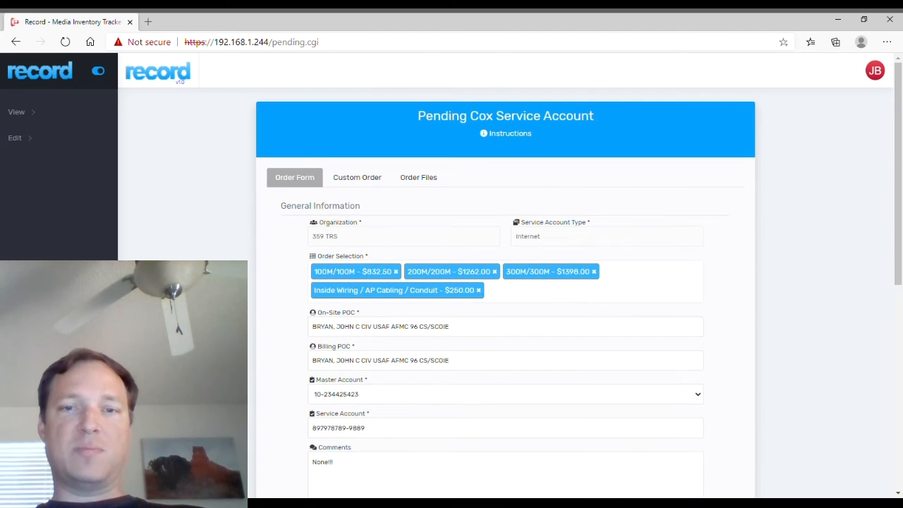
{"action": "scroll", "coordinate": [68, 177], "scroll_direction": "down", "scroll_amount": 6}
{"action": "scroll", "coordinate": [68, 177], "scroll_direction": "up", "scroll_amount": 6}
{"action": "left_click", "coordinate": [36, 138]}
{"action": "left_click", "coordinate": [41, 163]}
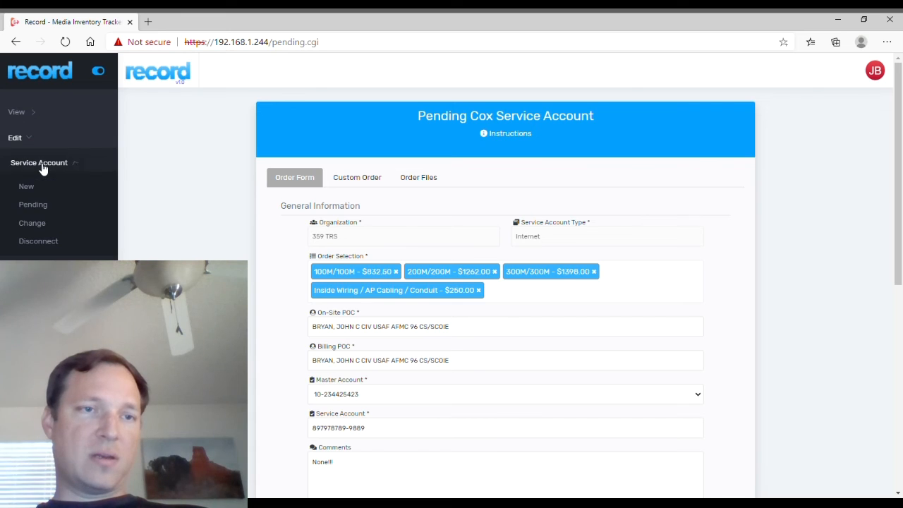
On the Change page, select the Cable TV account and open its order form.
{"action": "left_click", "coordinate": [33, 224]}
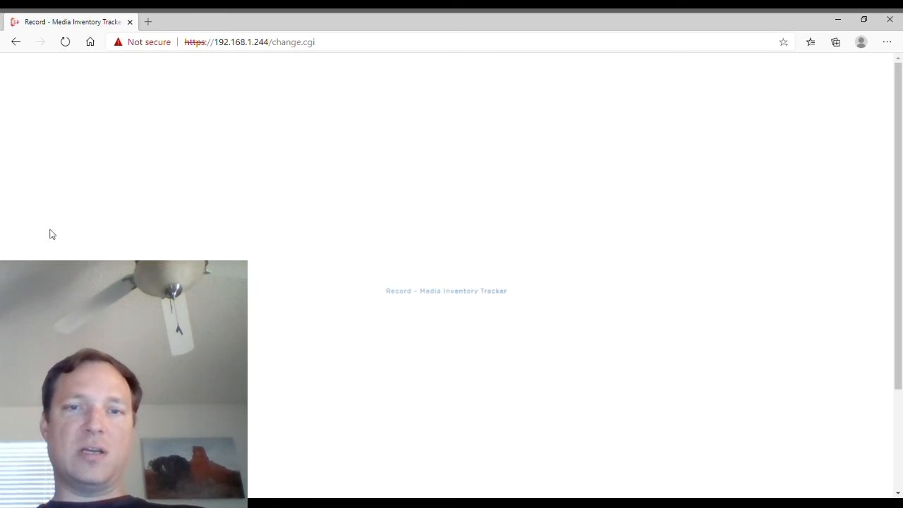
{"action": "left_click", "coordinate": [444, 265]}
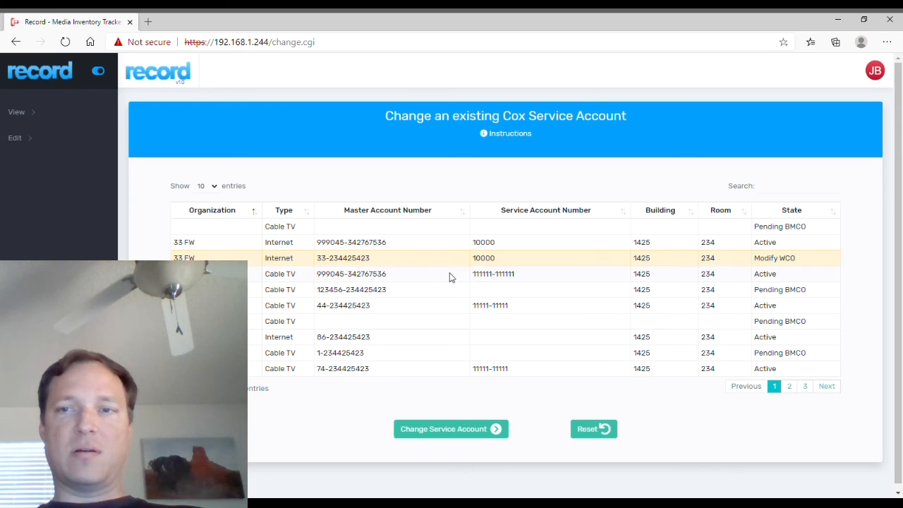
{"action": "left_click", "coordinate": [451, 280]}
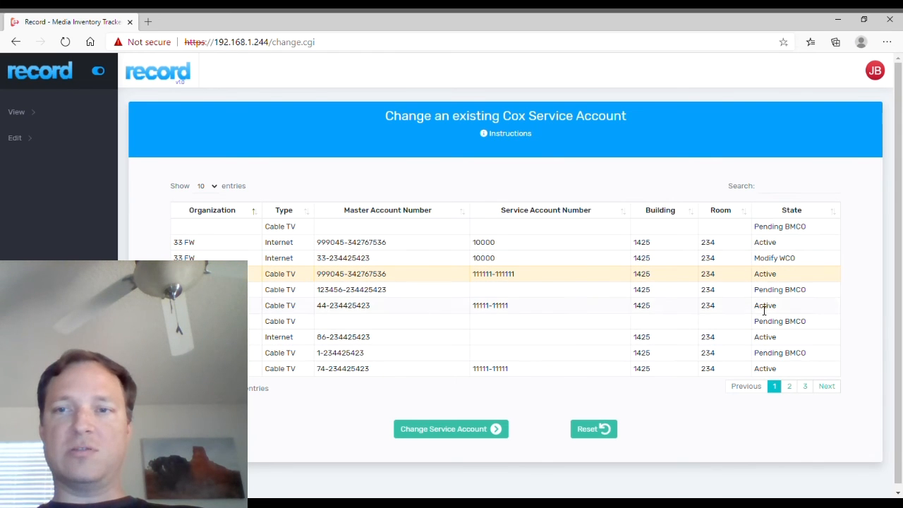
{"action": "left_click", "coordinate": [496, 431]}
{"action": "scroll", "coordinate": [605, 371], "scroll_direction": "down", "scroll_amount": 5}
{"action": "scroll", "coordinate": [607, 353], "scroll_direction": "up", "scroll_amount": 5}
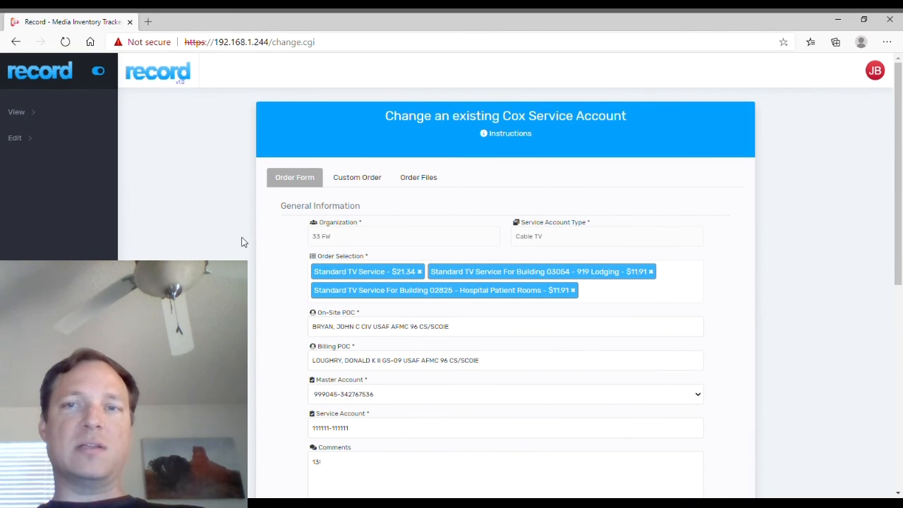
Check the custom items and order files, then go to the Disconnect page.
{"action": "left_click", "coordinate": [358, 177]}
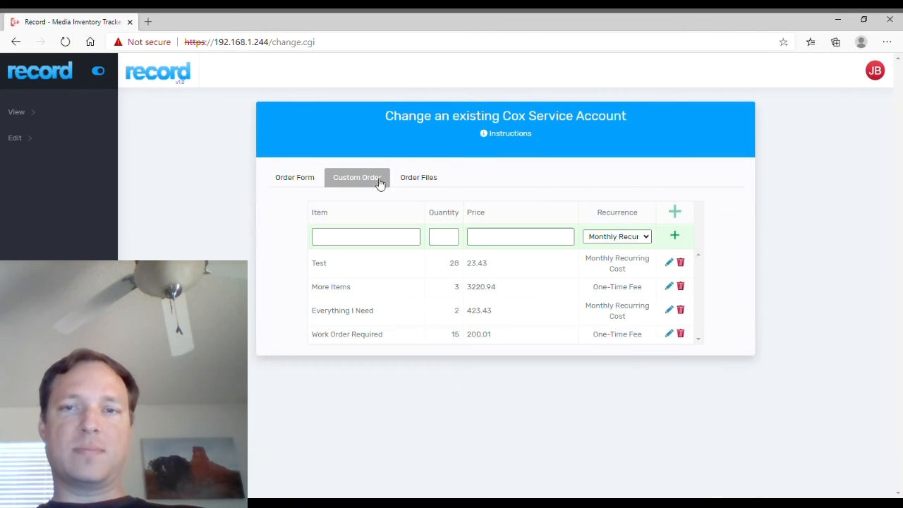
{"action": "left_click", "coordinate": [432, 182]}
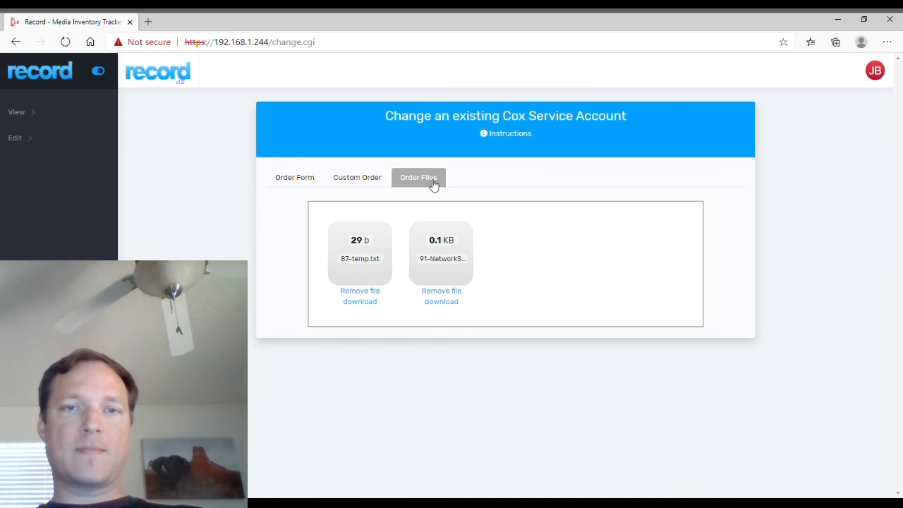
{"action": "left_click", "coordinate": [313, 185]}
{"action": "left_click", "coordinate": [21, 140]}
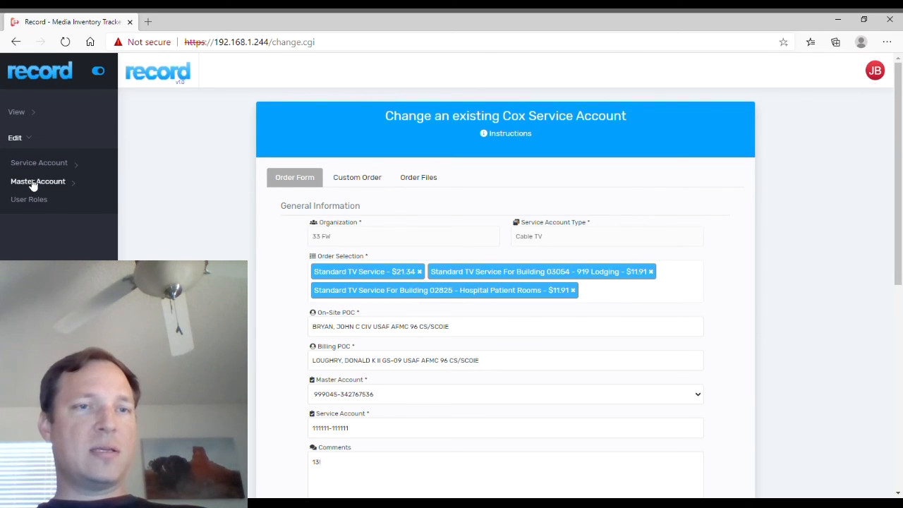
{"action": "left_click", "coordinate": [51, 165]}
{"action": "left_click", "coordinate": [38, 242]}
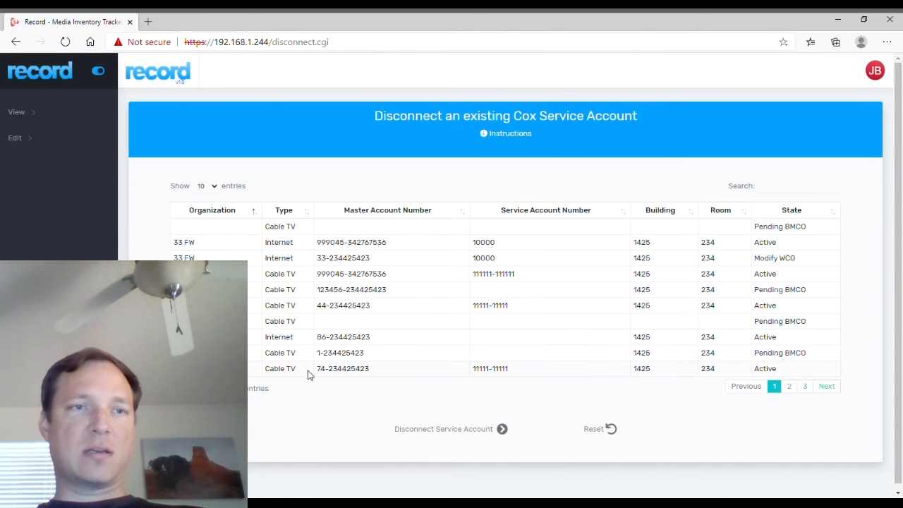
Try adding a 33 MXG master account with a letter-containing number, which is rejected.
{"action": "left_click", "coordinate": [31, 142]}
{"action": "left_click", "coordinate": [43, 185]}
{"action": "left_click", "coordinate": [26, 205]}
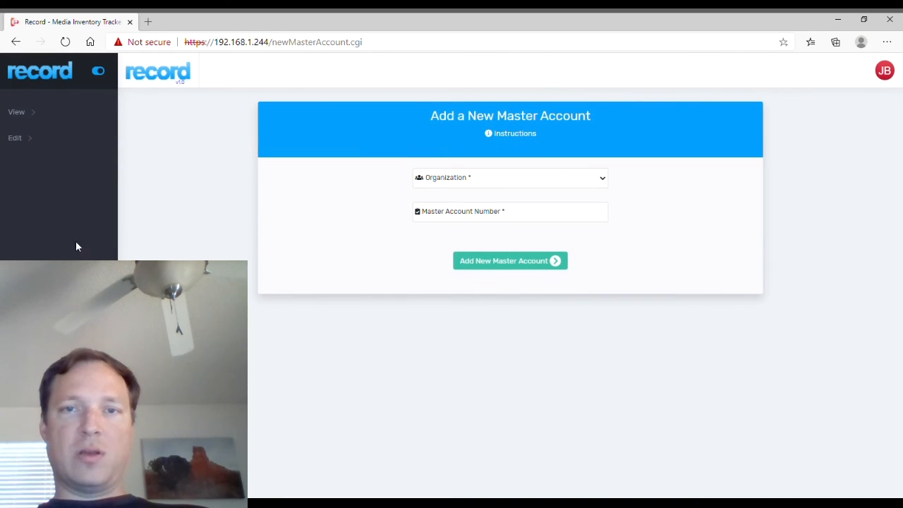
{"action": "left_click", "coordinate": [465, 189]}
{"action": "left_click", "coordinate": [469, 246]}
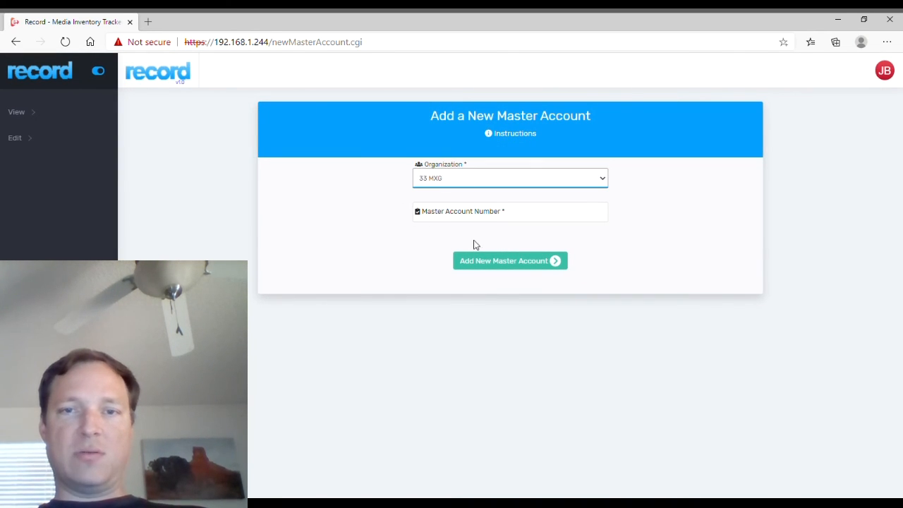
{"action": "key", "text": "Tab"}
{"action": "type", "text": "h4y"}
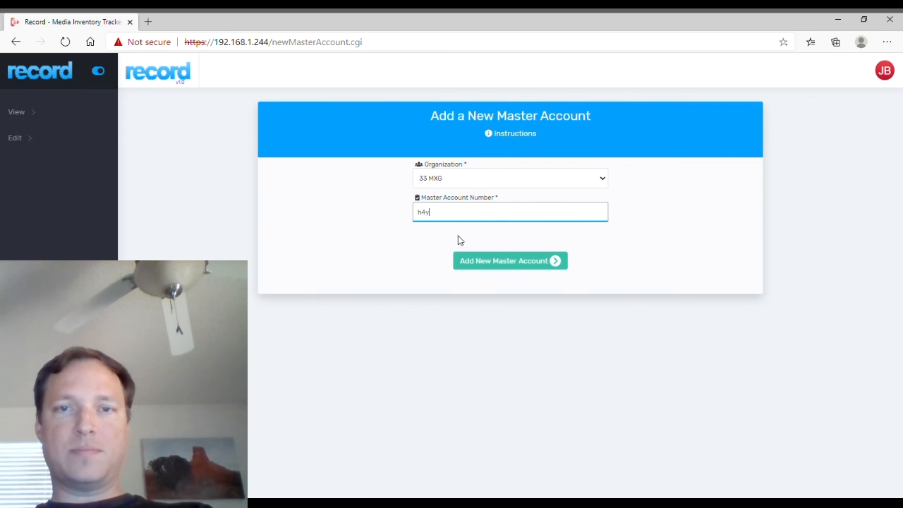
{"action": "type", "text": "65445"}
{"action": "left_click", "coordinate": [519, 263]}
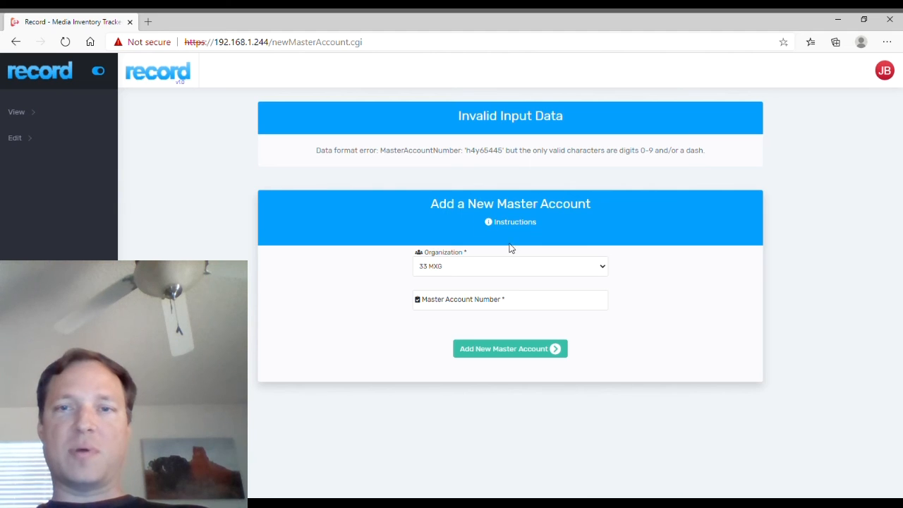
Re-enter the master account number using only digits and a dash, and resubmit.
{"action": "left_click", "coordinate": [526, 304]}
{"action": "type", "text": "4534364"}
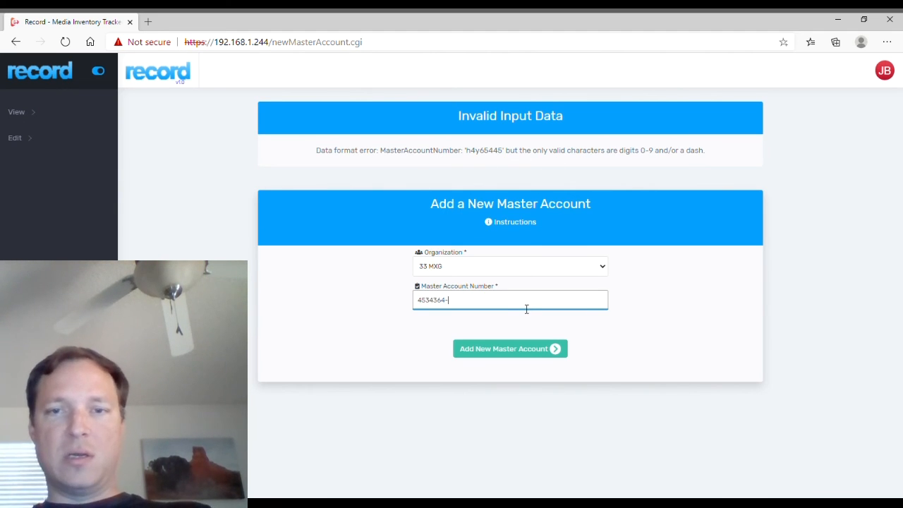
{"action": "type", "text": "-65"}
{"action": "left_click", "coordinate": [500, 353]}
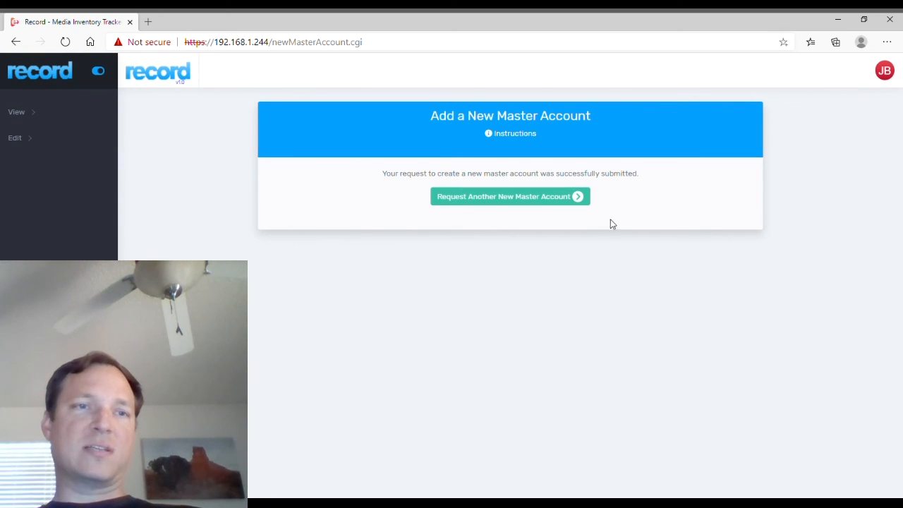
{"action": "left_click", "coordinate": [32, 145]}
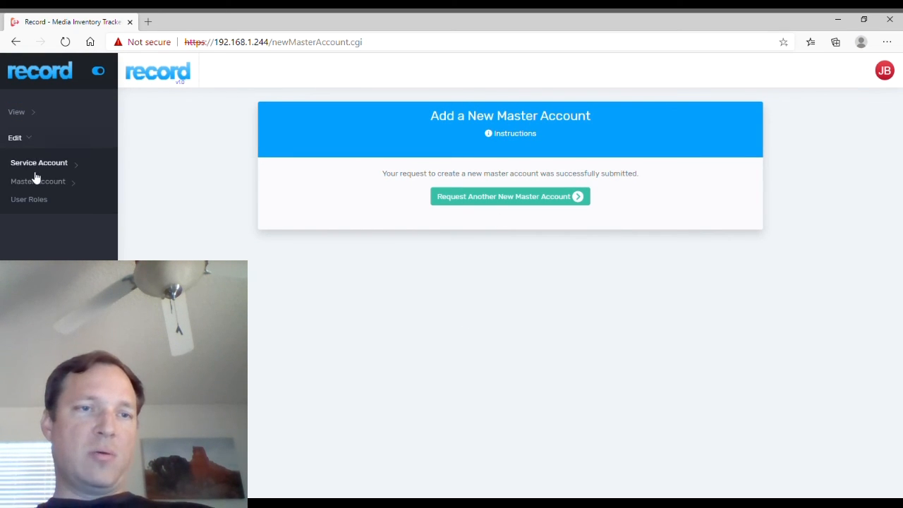
Delete a chosen 33 MXG master account, then go to the Modify User Roles page.
{"action": "left_click", "coordinate": [14, 182]}
{"action": "left_click", "coordinate": [32, 224]}
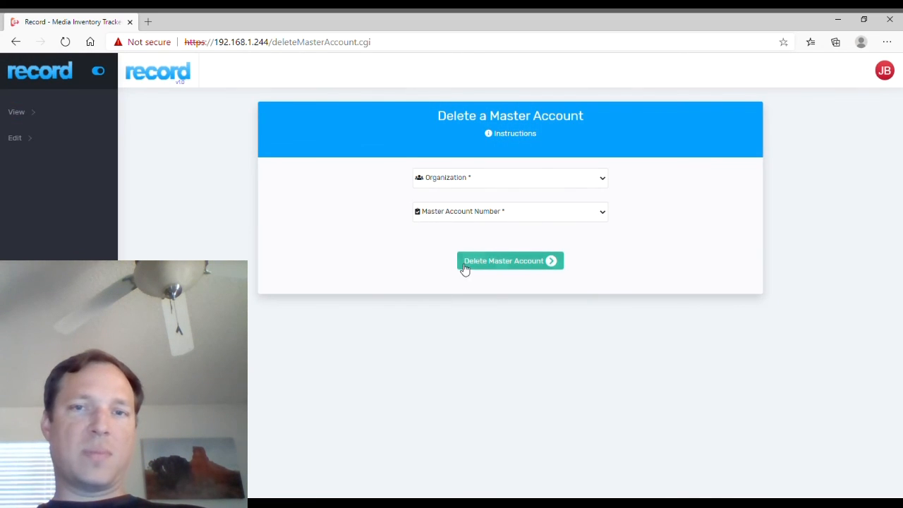
{"action": "left_click", "coordinate": [426, 187]}
{"action": "left_click", "coordinate": [443, 224]}
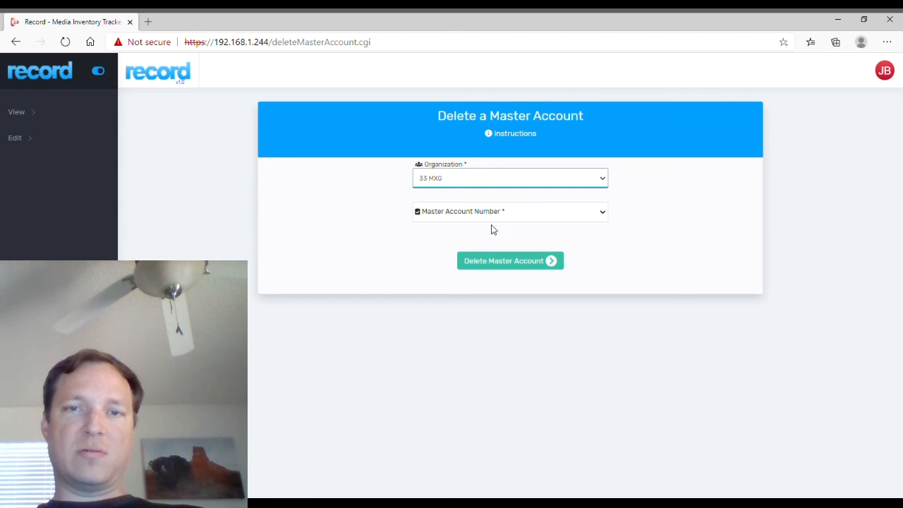
{"action": "left_click", "coordinate": [488, 218]}
{"action": "left_click", "coordinate": [450, 259]}
{"action": "left_click", "coordinate": [502, 262]}
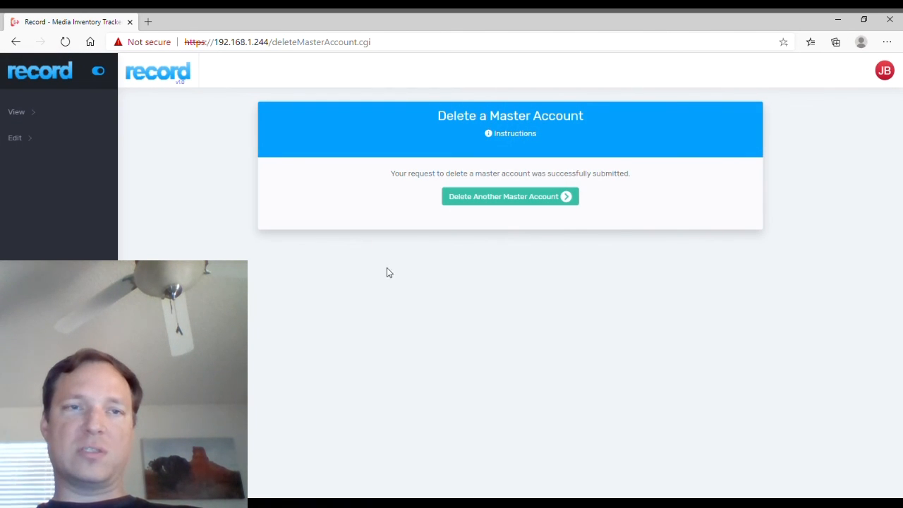
{"action": "left_click", "coordinate": [33, 138]}
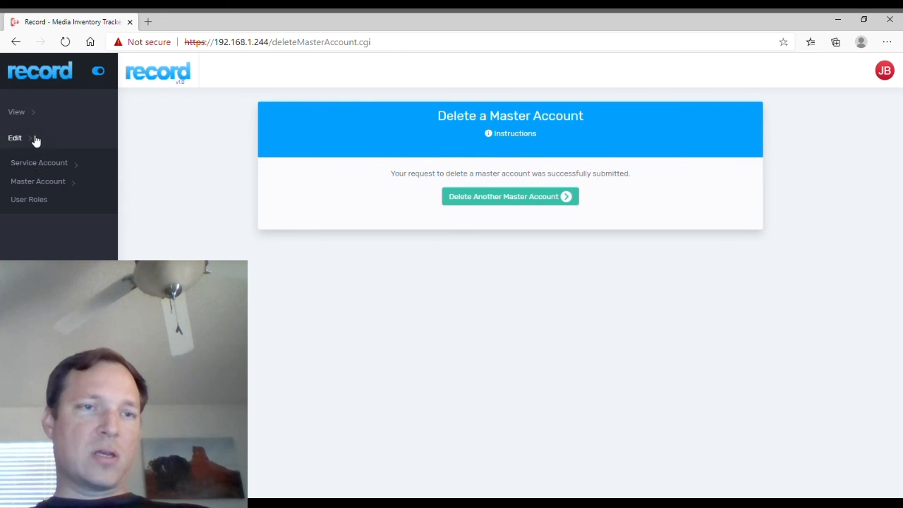
{"action": "left_click", "coordinate": [41, 201]}
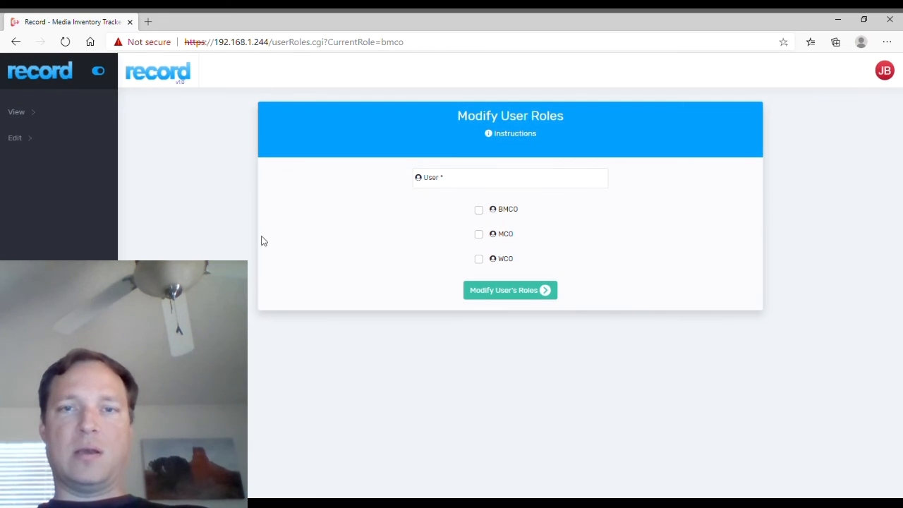
Look up a user by name in the User field and select them from the suggestions.
{"action": "left_click", "coordinate": [454, 182]}
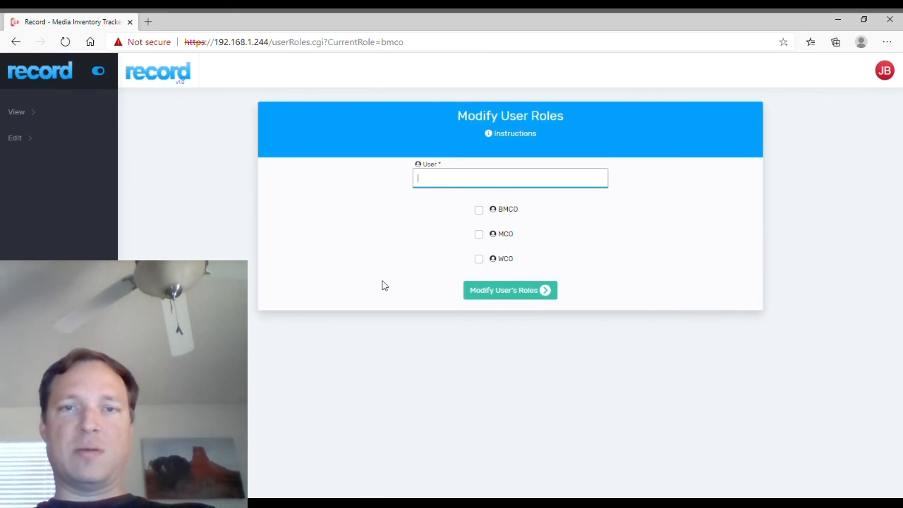
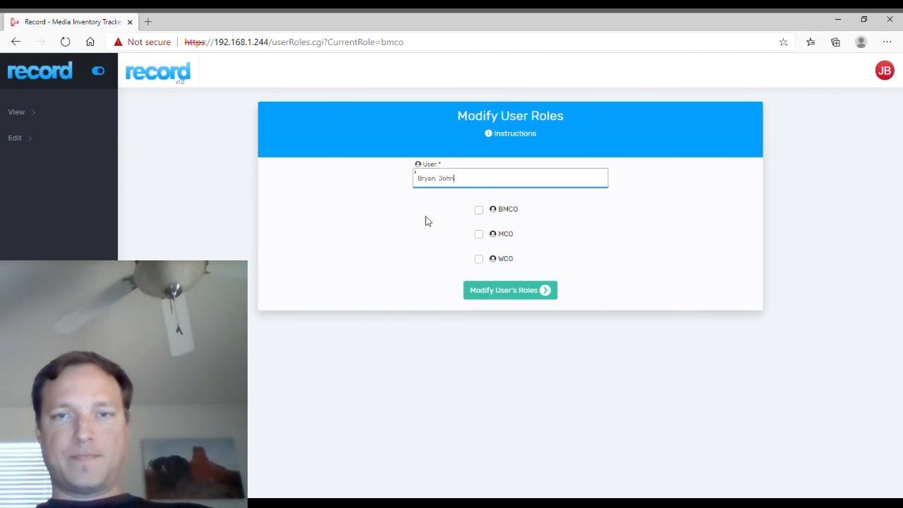
{"action": "left_click", "coordinate": [460, 198]}
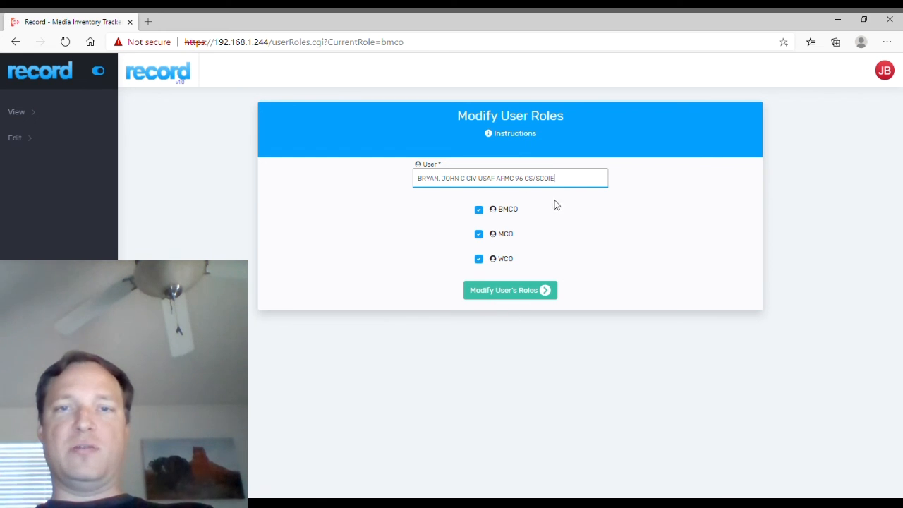
Switch to a second user and save their roles as MCO and WCO only.
{"action": "left_click_drag", "start_coordinate": [571, 187], "coordinate": [331, 186]}
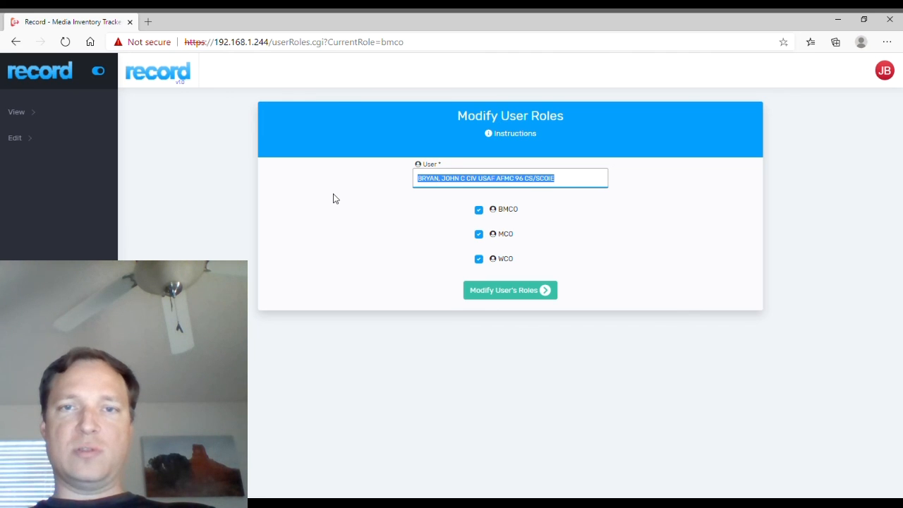
{"action": "type", "text": "k"}
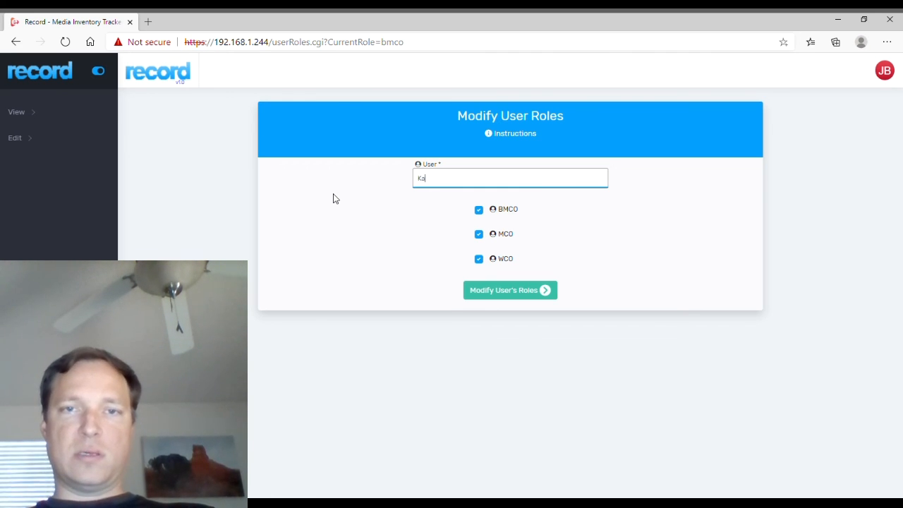
{"action": "key", "text": "BackSpace"}
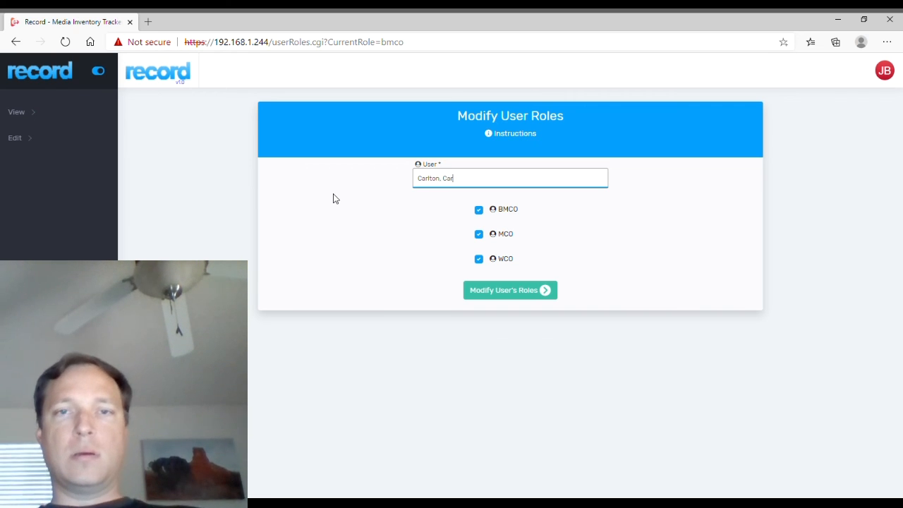
{"action": "left_click", "coordinate": [469, 199]}
{"action": "left_click", "coordinate": [480, 235]}
{"action": "left_click", "coordinate": [479, 259]}
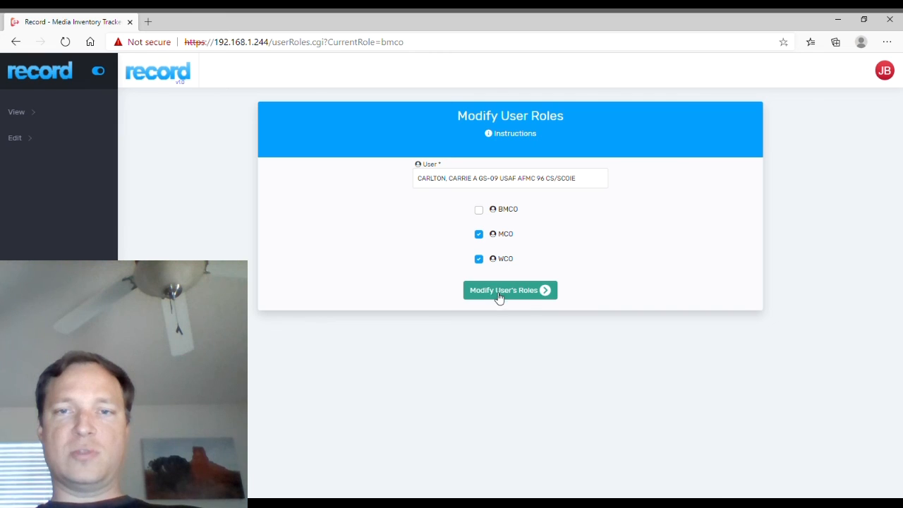
{"action": "left_click", "coordinate": [502, 295]}
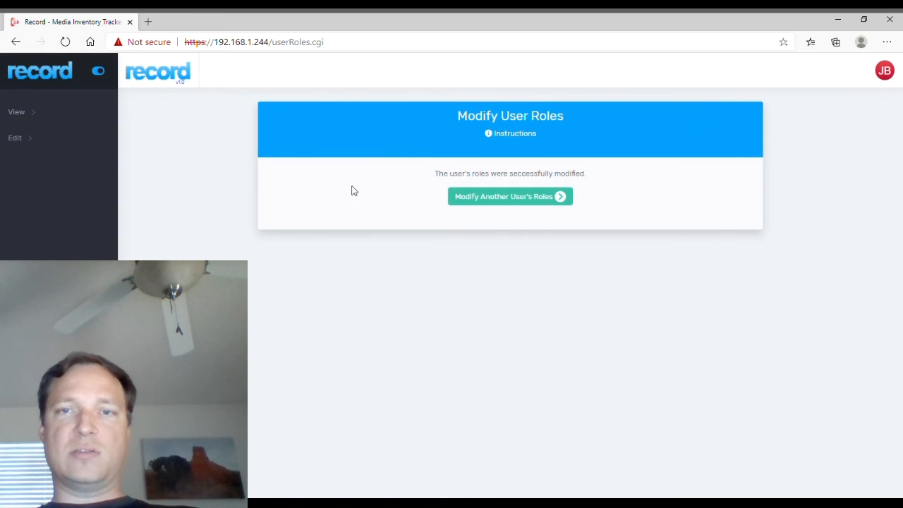
Reload the second user to confirm the saved MCO and WCO roles.
{"action": "left_click", "coordinate": [499, 200]}
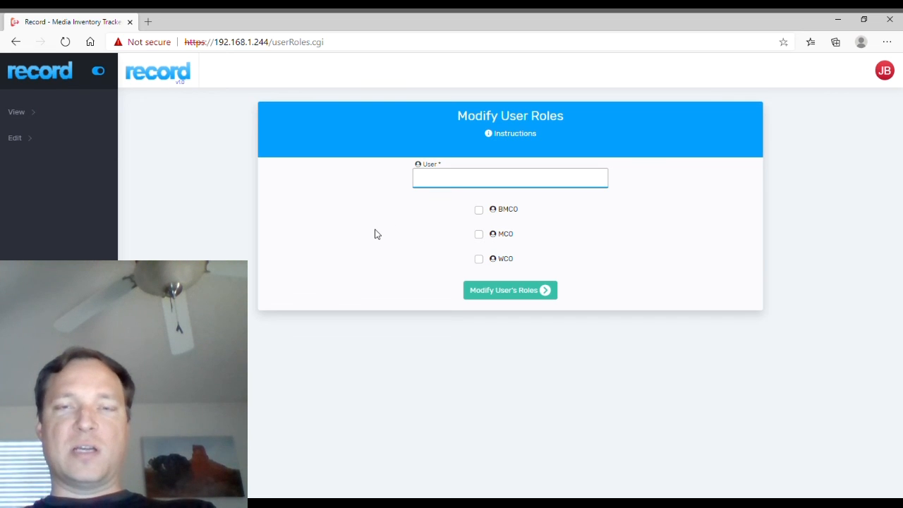
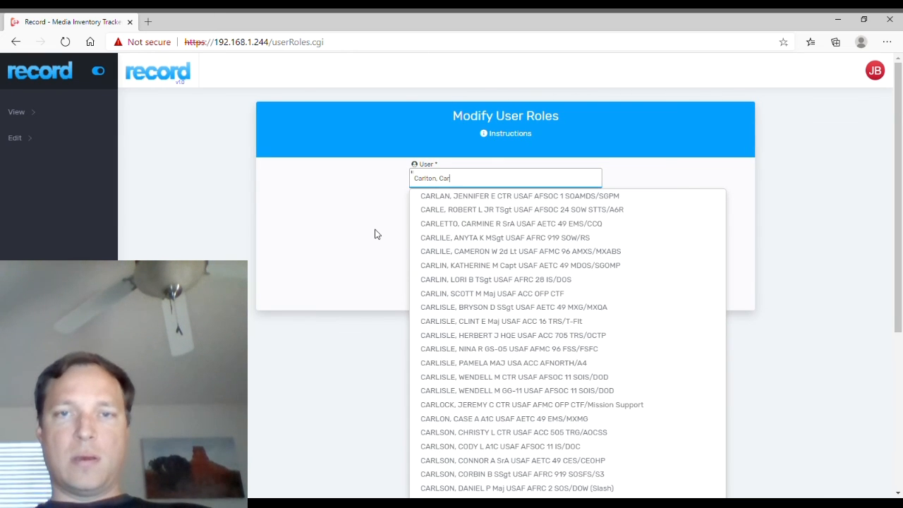
{"action": "left_click", "coordinate": [445, 196]}
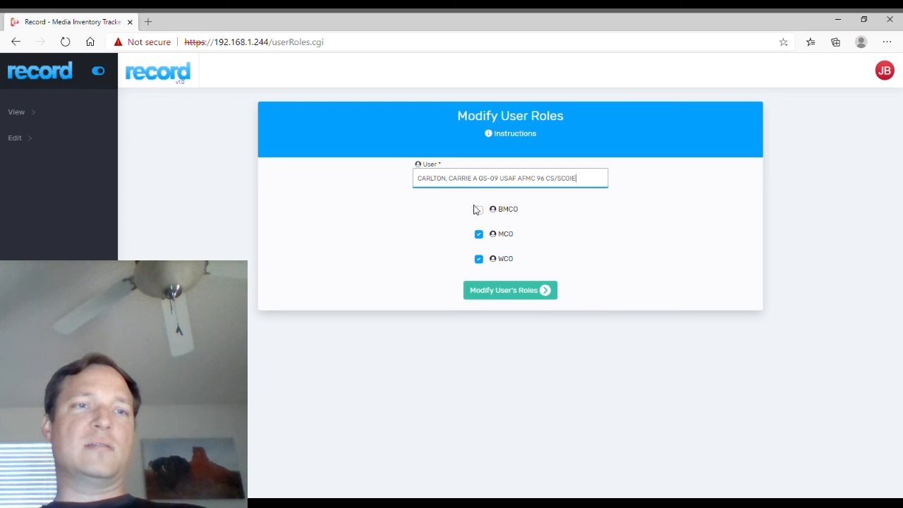
{"action": "left_click", "coordinate": [40, 137]}
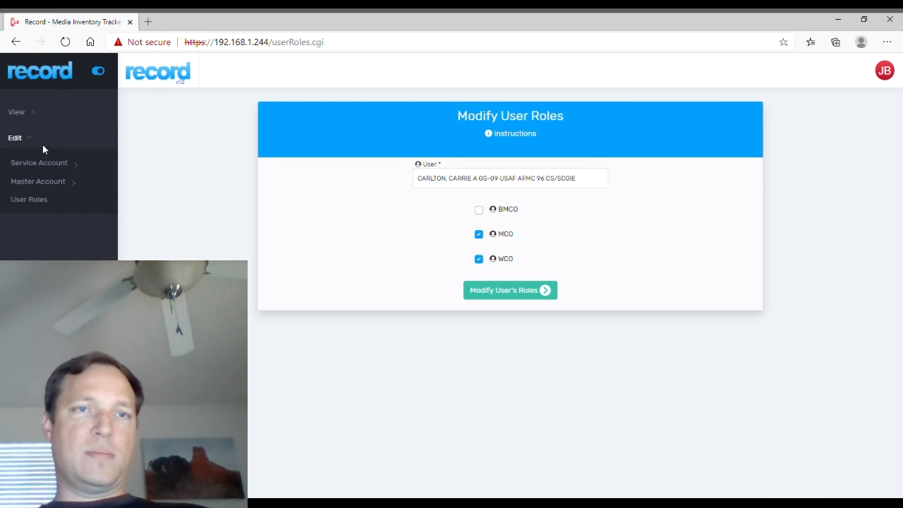